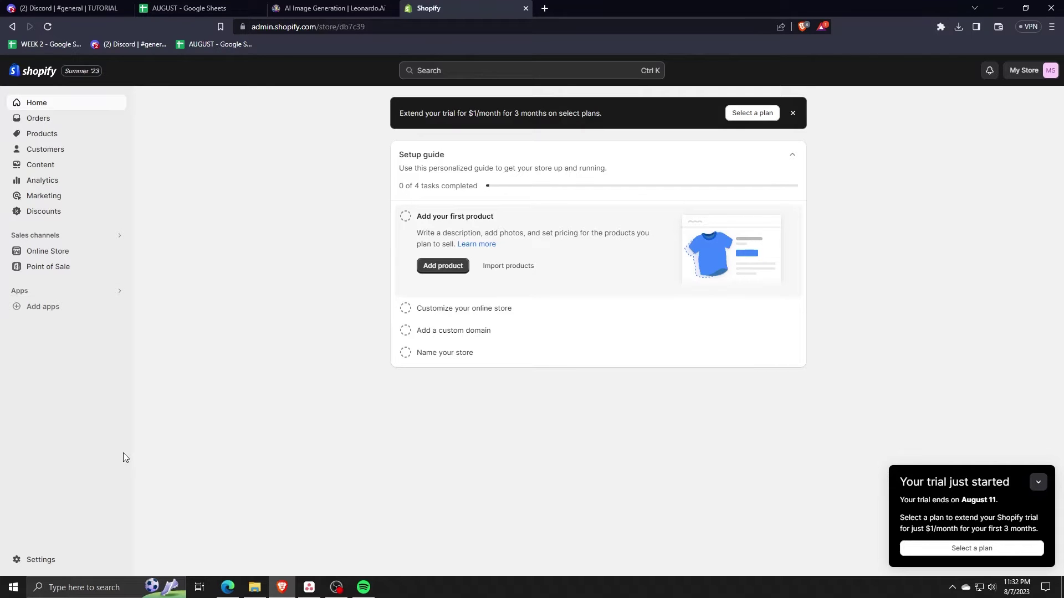
- Check the store's plan and trial details, then open the Shopify App Store from Add apps
left_click(35, 557)
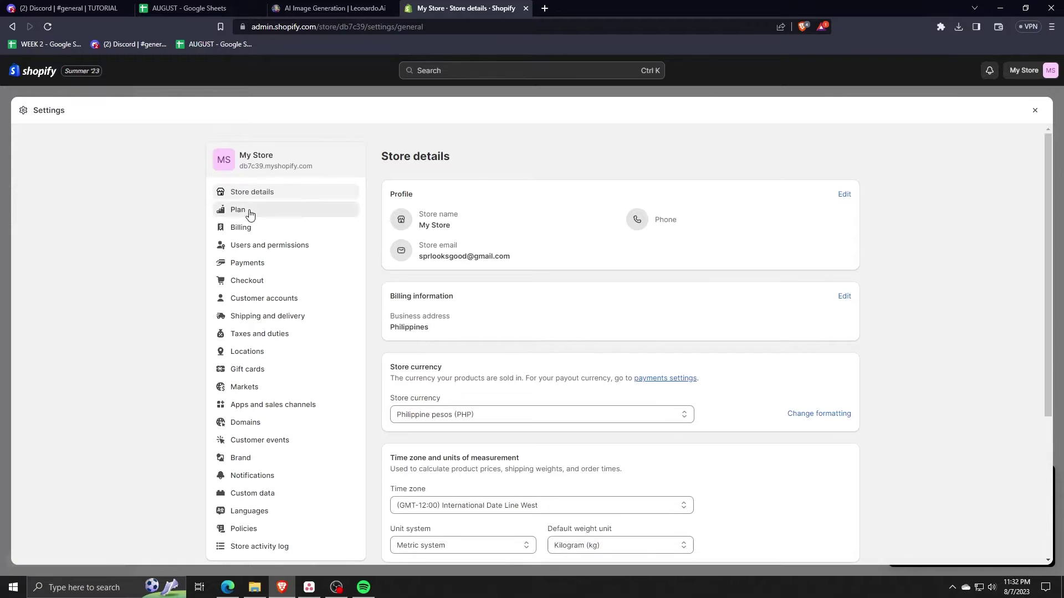
left_click(250, 214)
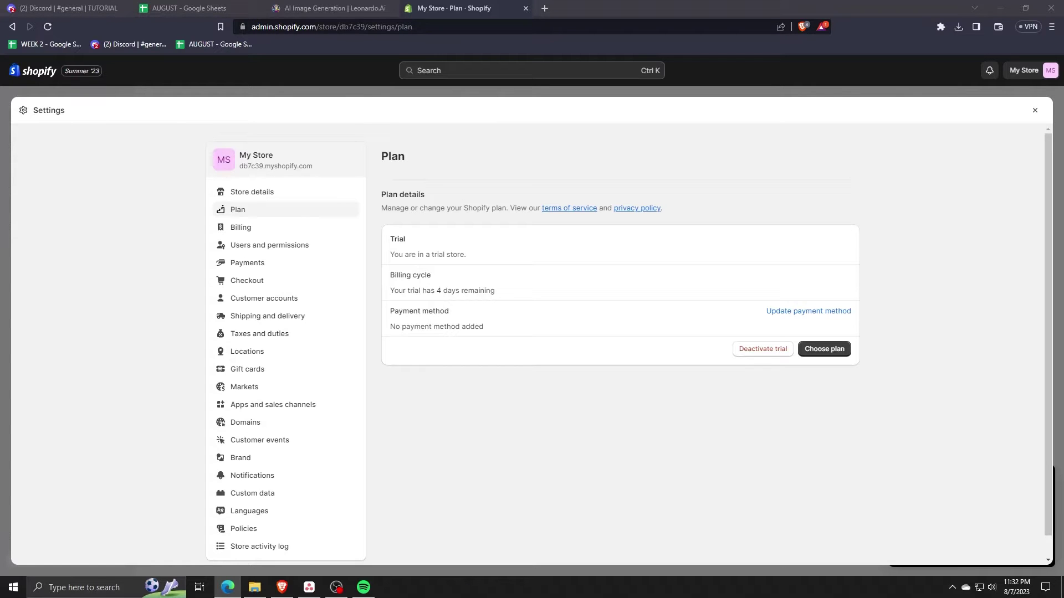
key("Escape")
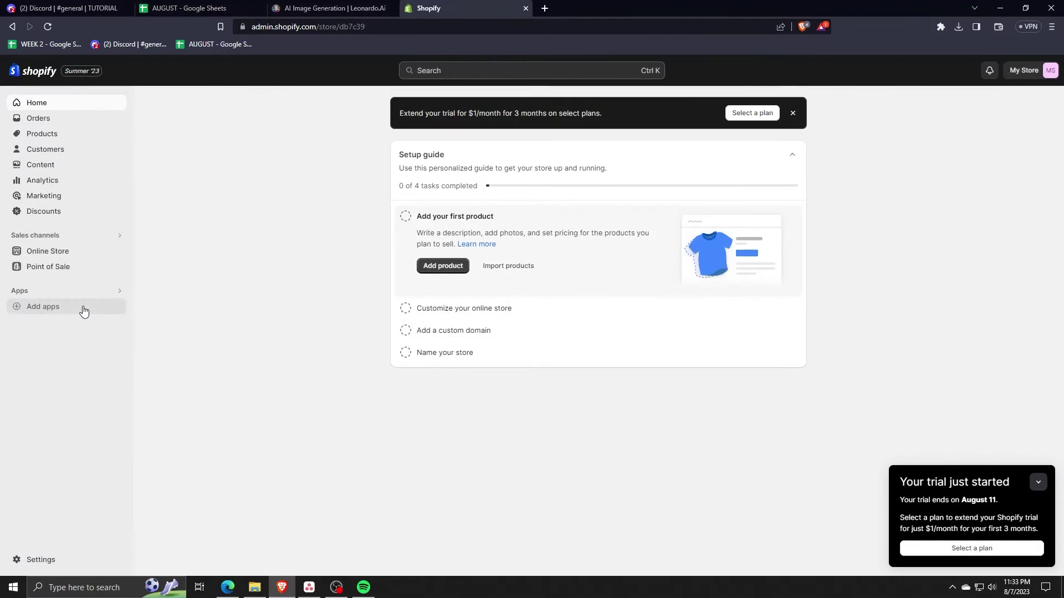
left_click(83, 308)
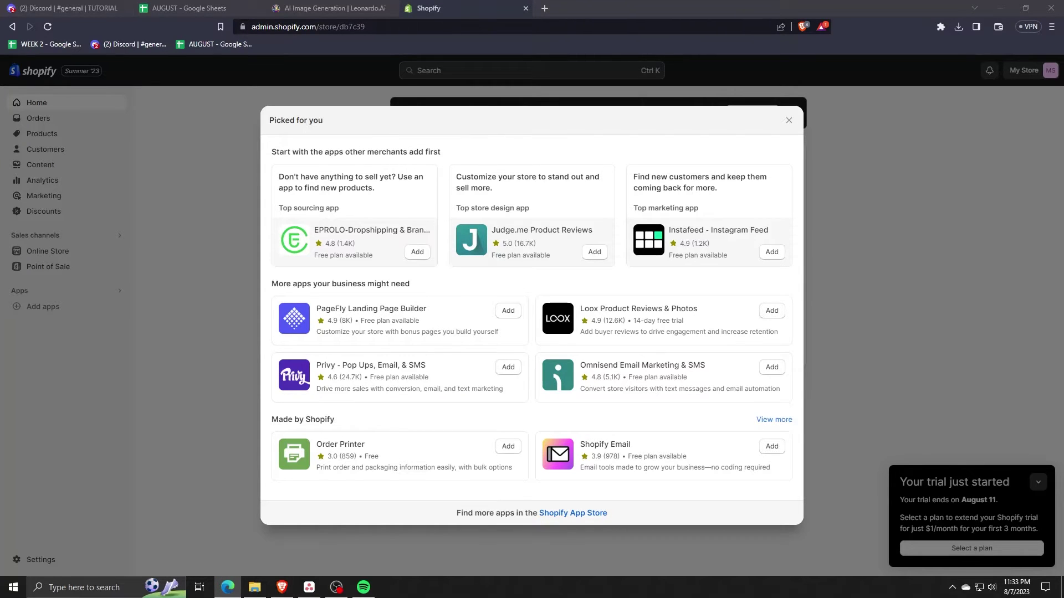
left_click(567, 471)
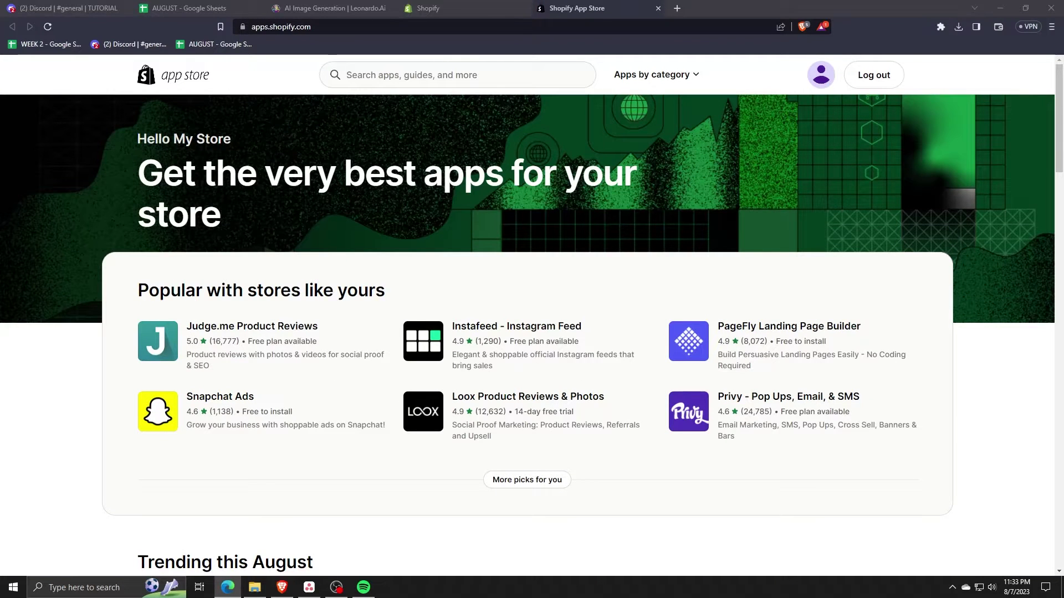
- Search the App Store for 'booking' and start installing Appointment Booking Cowlendar
left_click(384, 76)
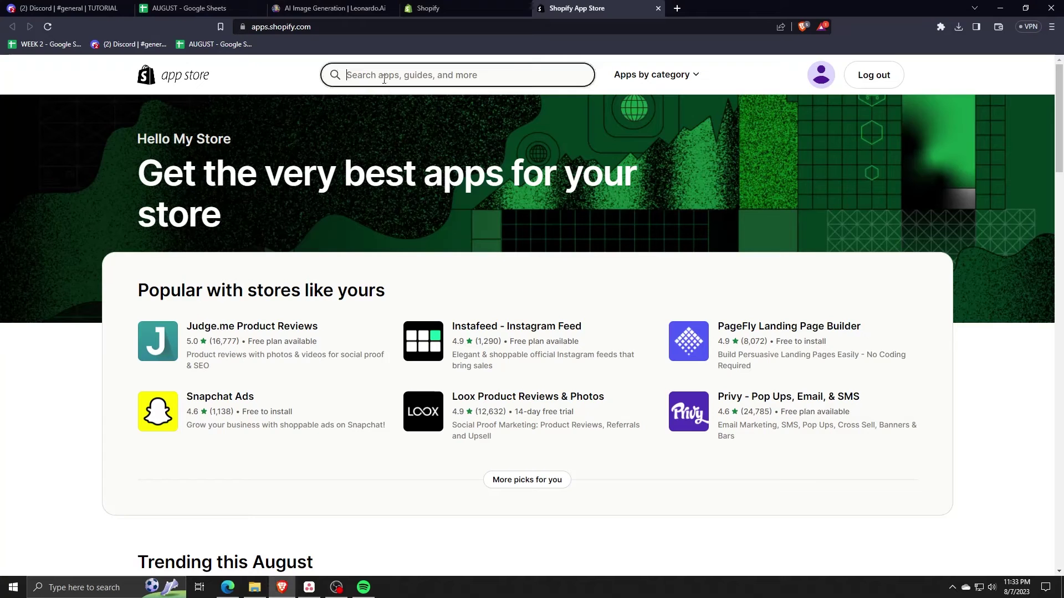
type("booking")
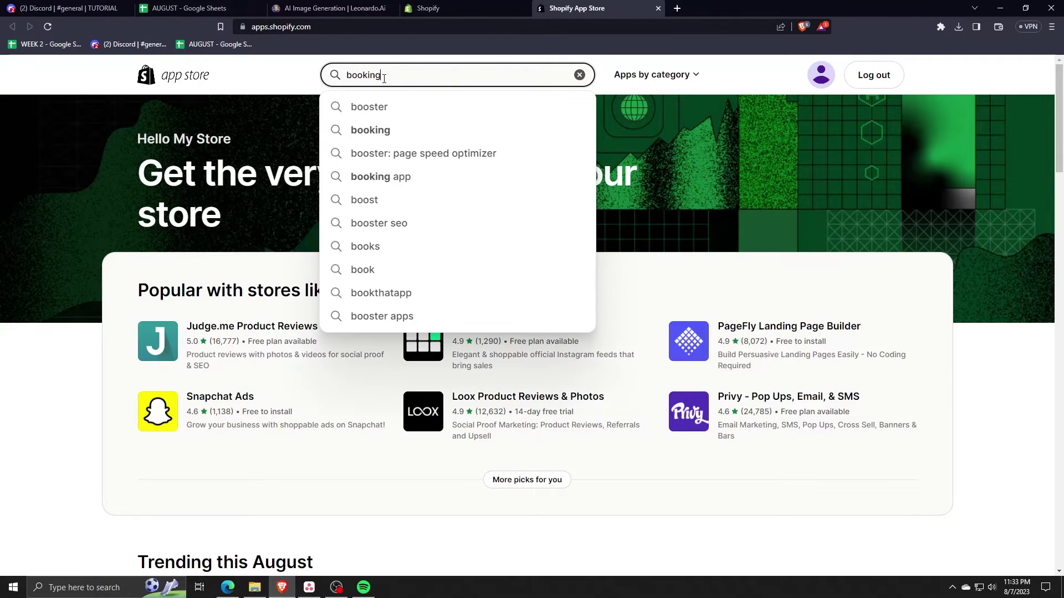
key("Return")
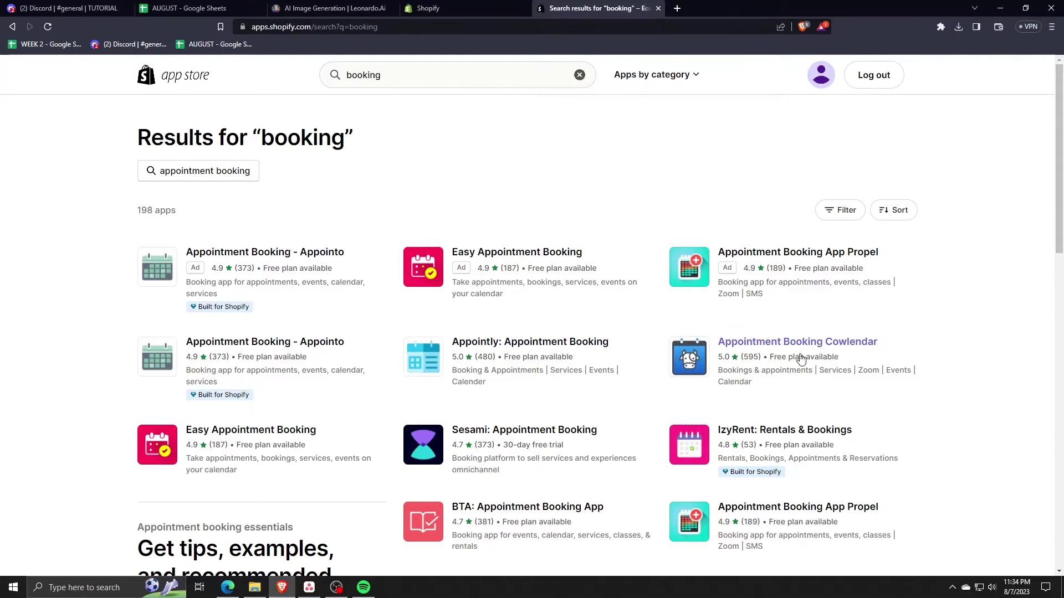
left_click(755, 348)
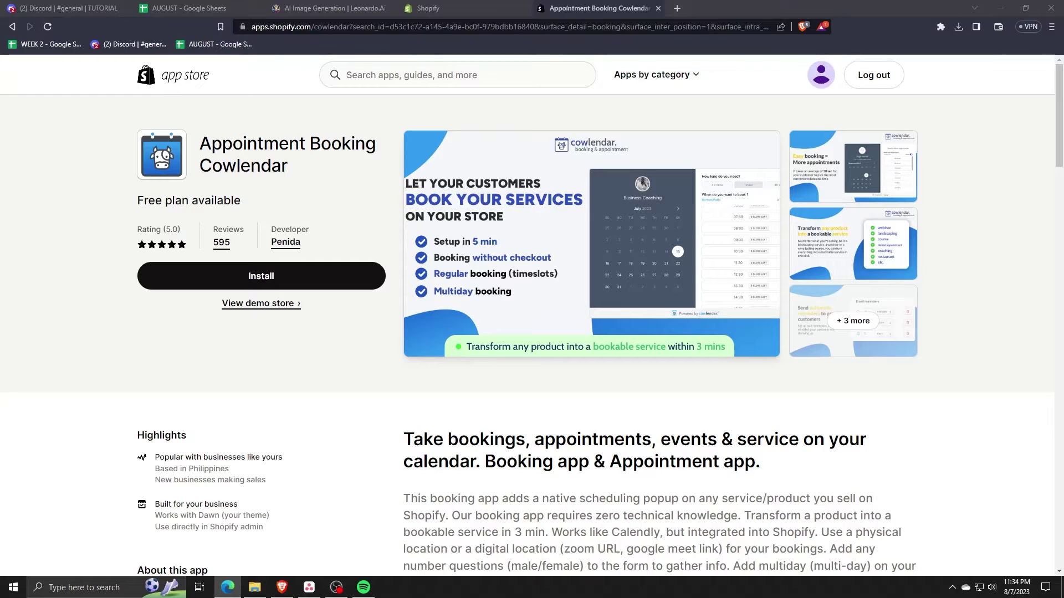
left_click(266, 276)
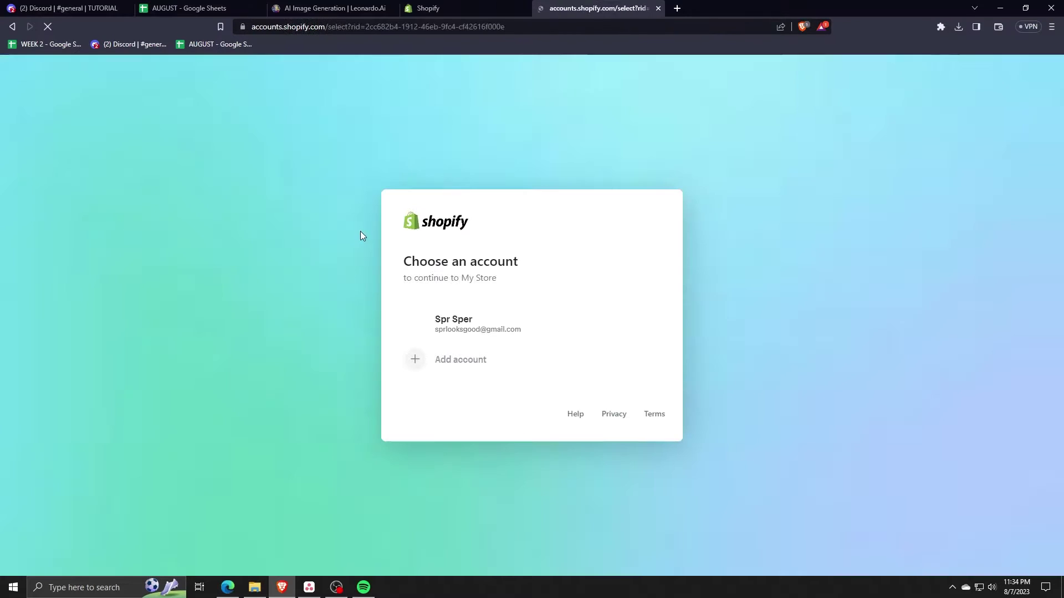
- Approve the Cowlendar install with the store owner's account and skip the All Access Plan
left_click(497, 327)
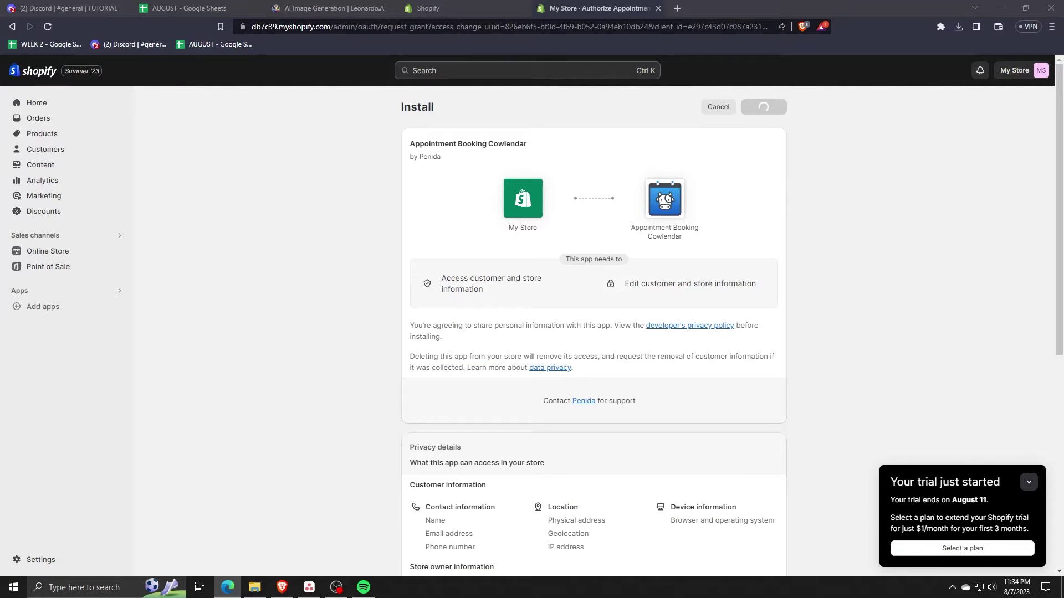
left_click(771, 107)
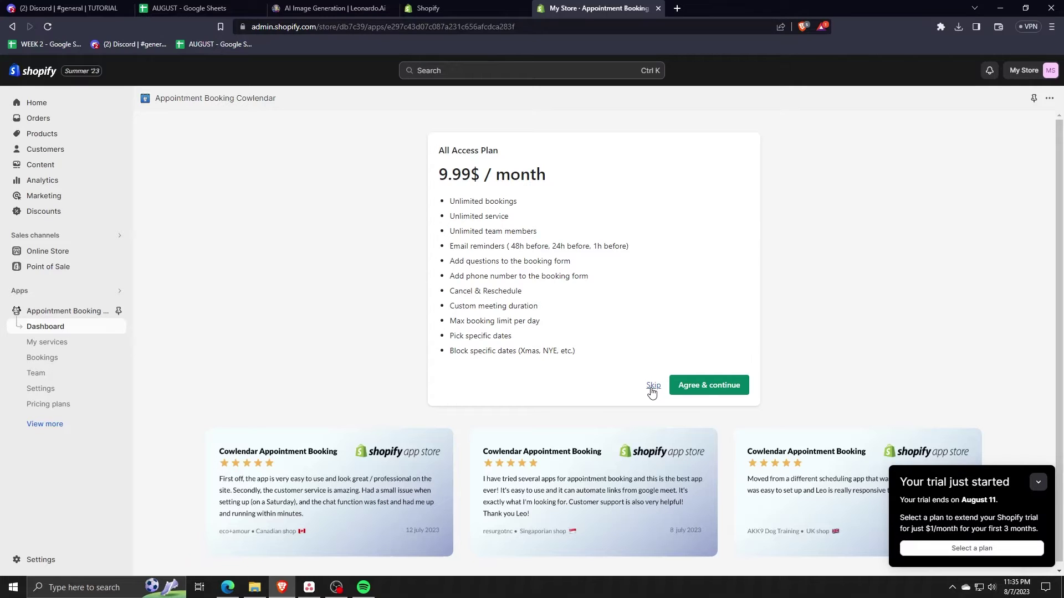
left_click(652, 386)
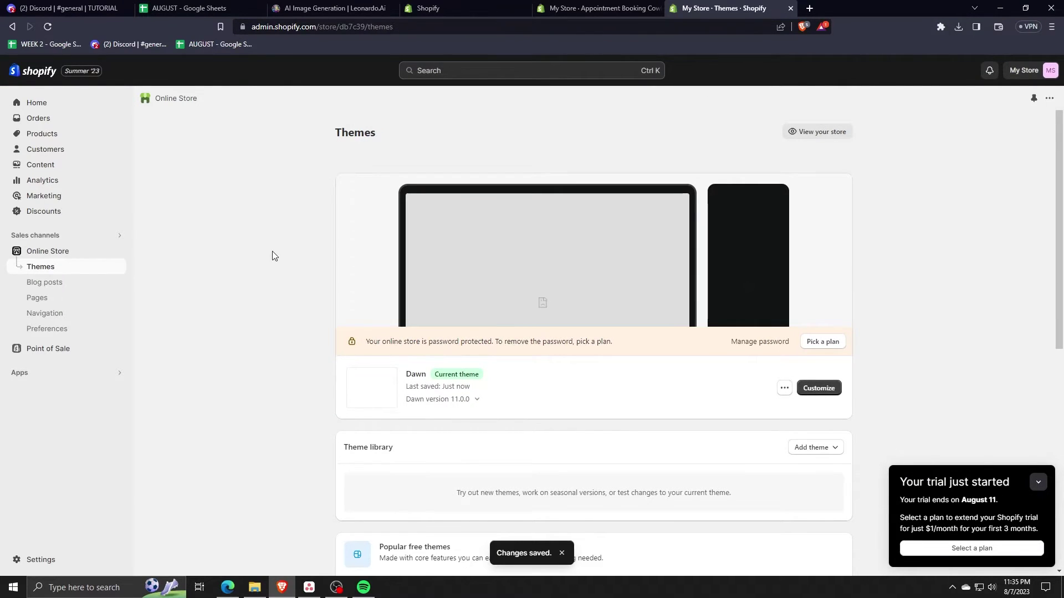
- Return to the Cowlendar dashboard now that the app embed is enabled
left_click(579, 7)
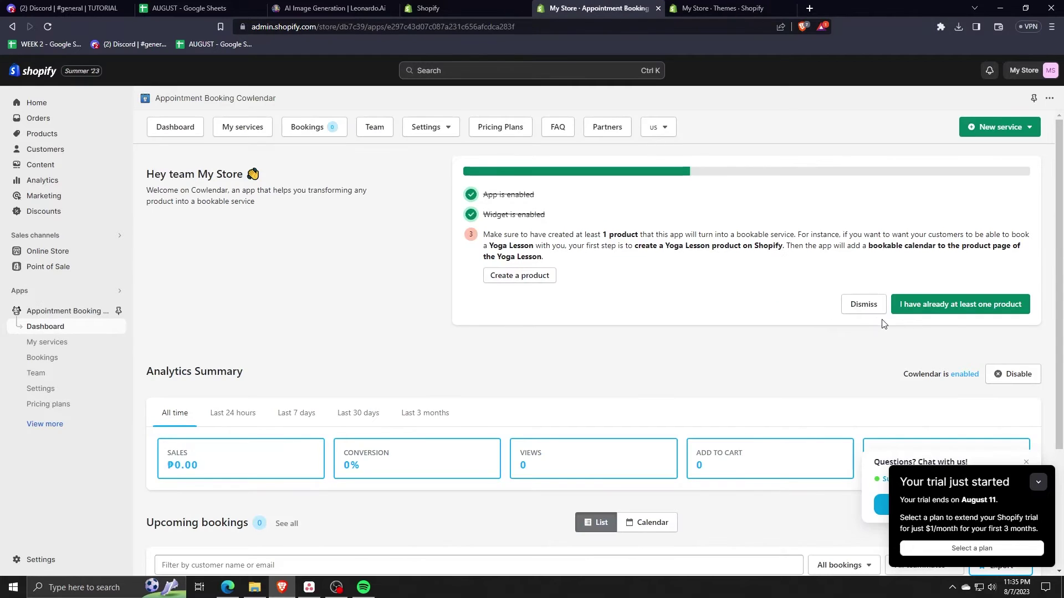
- Confirm a product exists and start a new service, previewing it on mobile and desktop
left_click(926, 312)
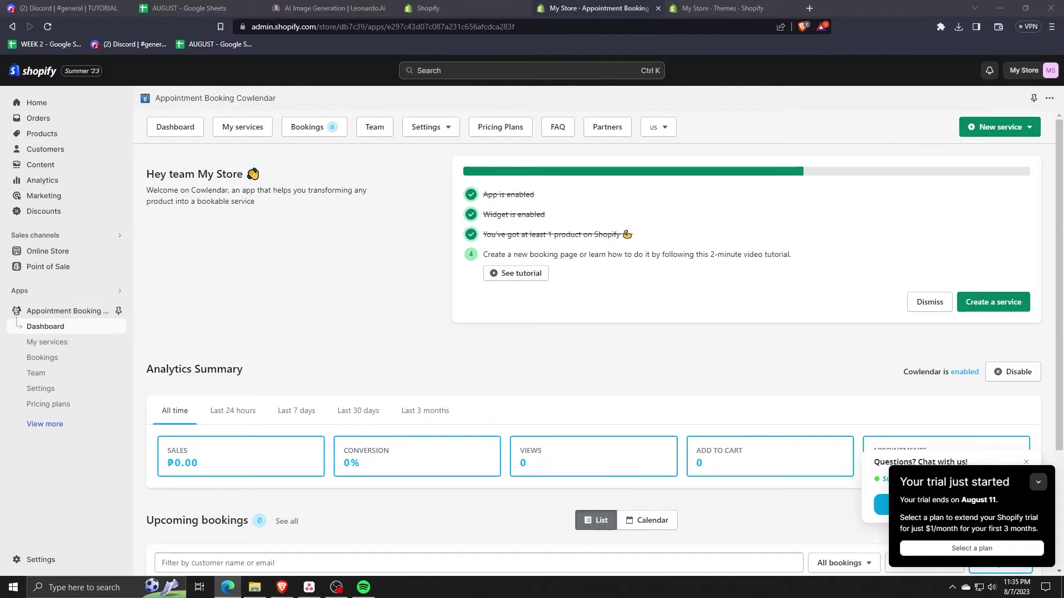
left_click(993, 302)
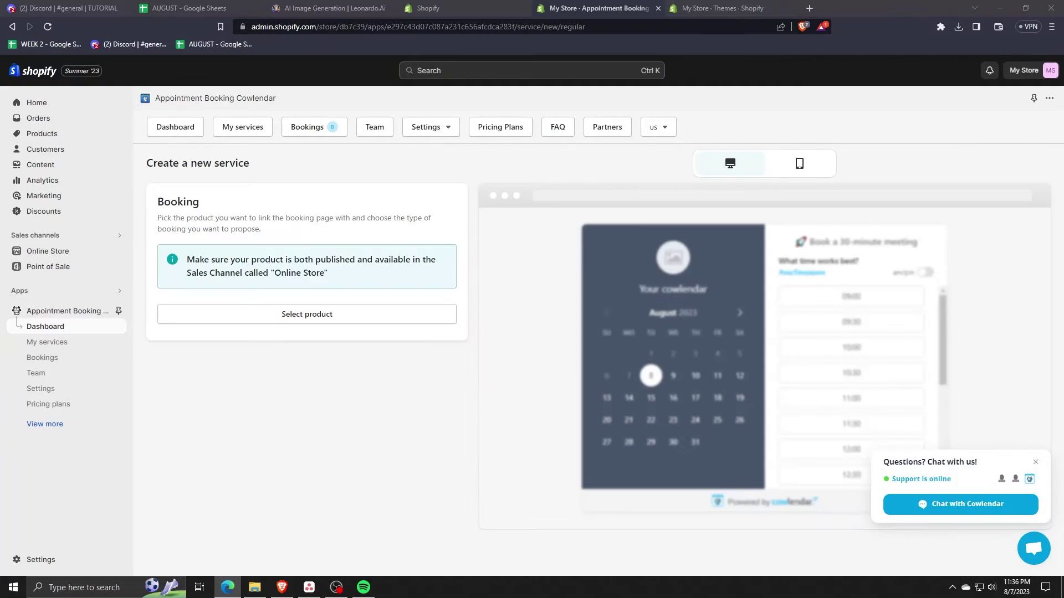
left_click(799, 164)
left_click(730, 164)
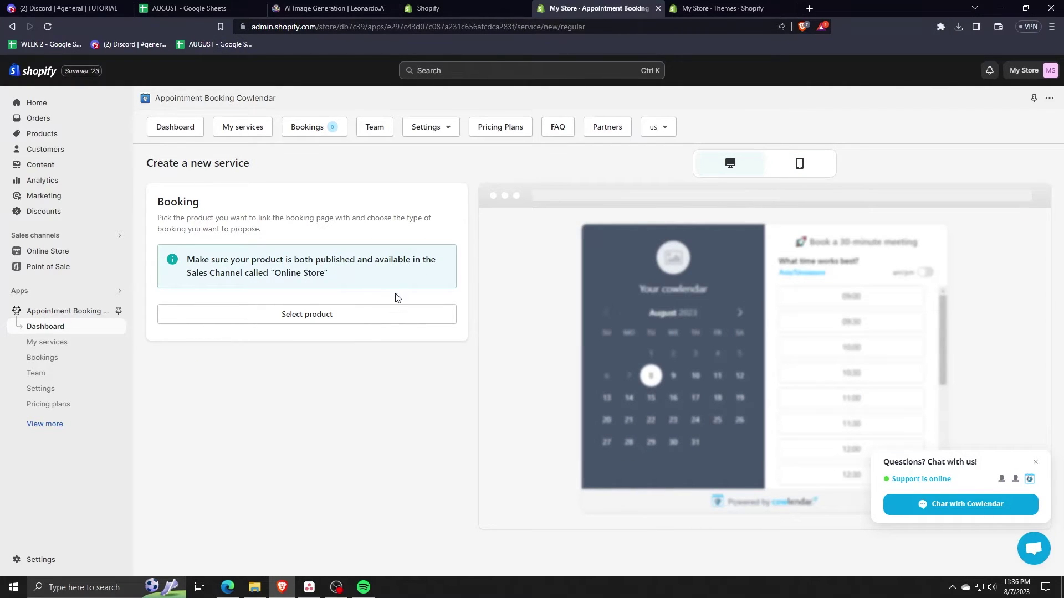
left_click(227, 587)
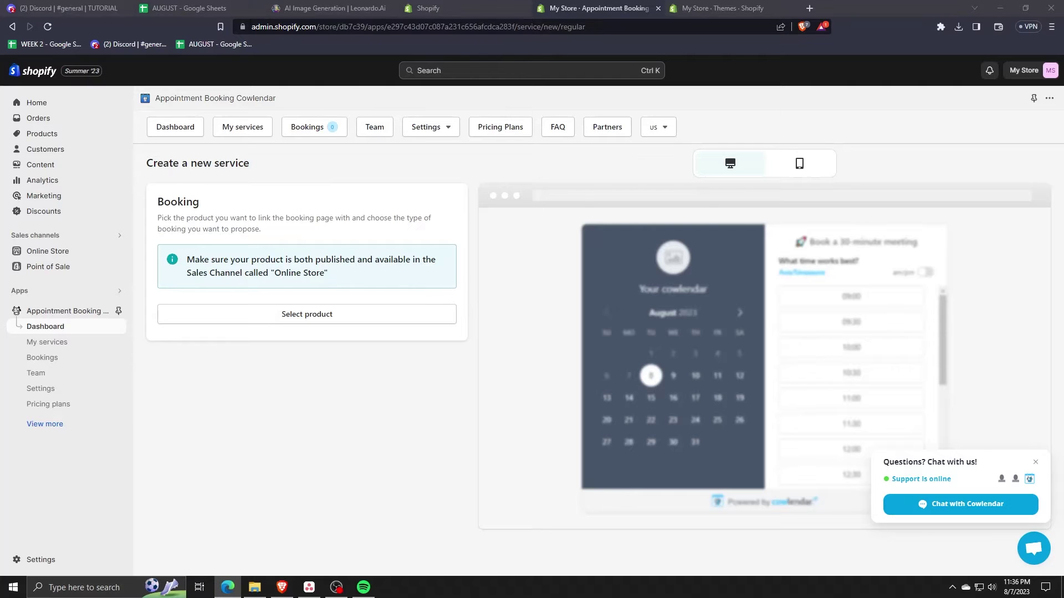
- Open the service's product picker, which shows no products, and reopen it
left_click(377, 315)
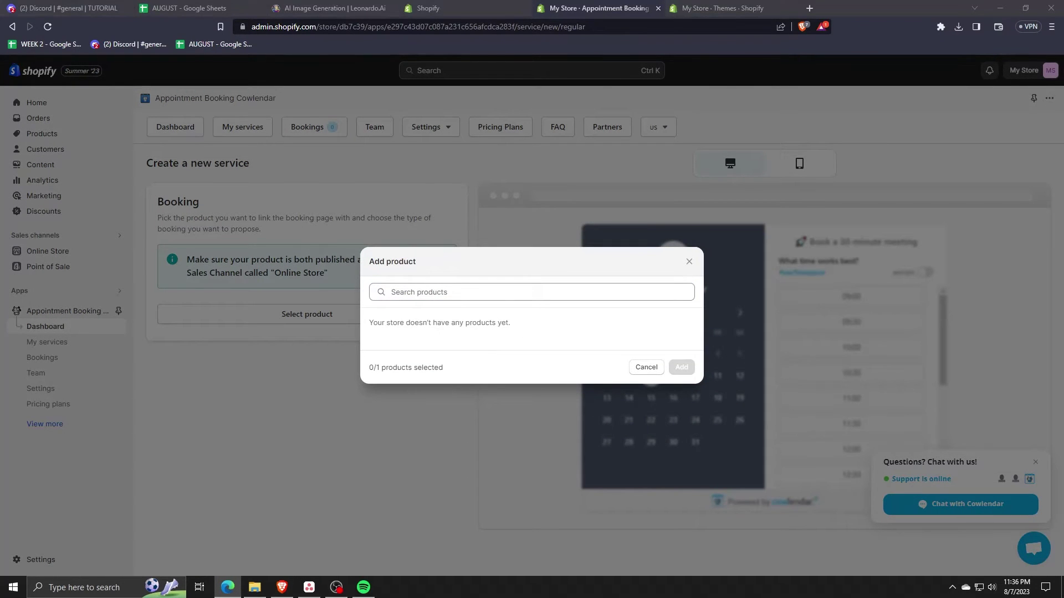
left_click(480, 327)
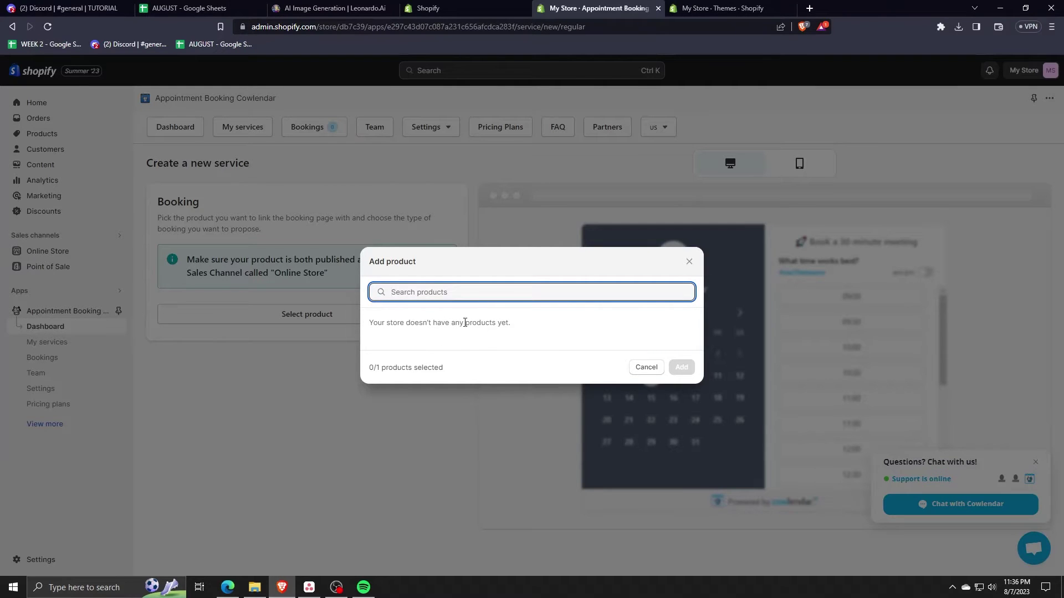
key("Escape")
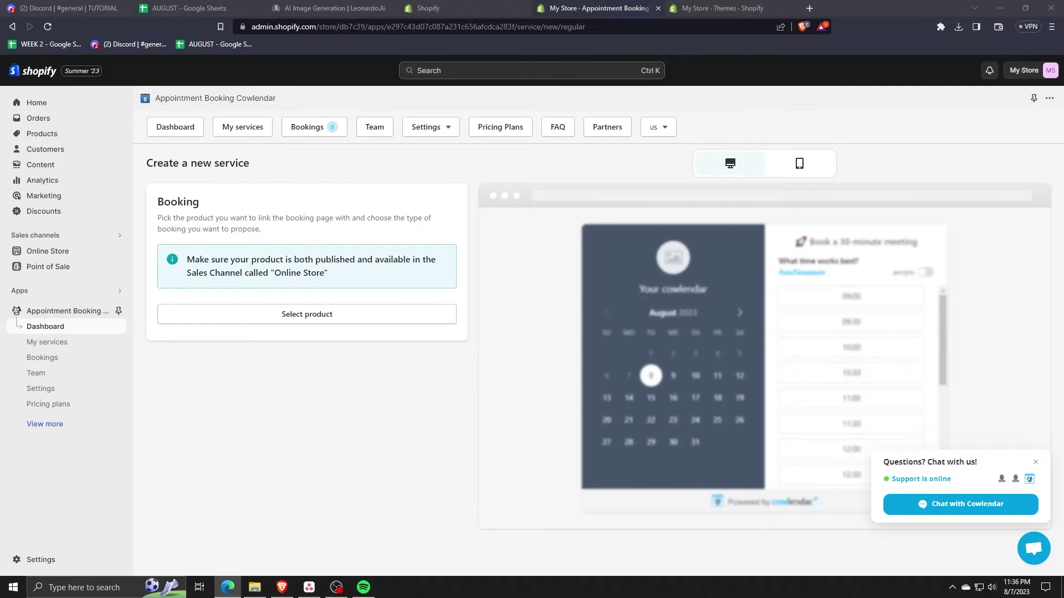
left_click(387, 310)
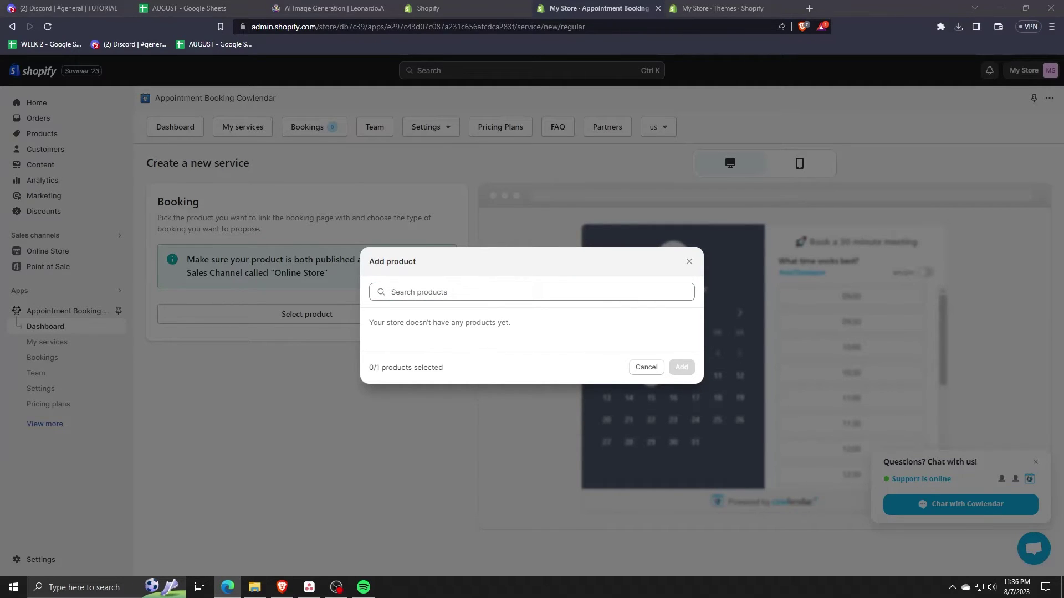
- Create a new product in the admin titled 'Subscription'
left_click(428, 8)
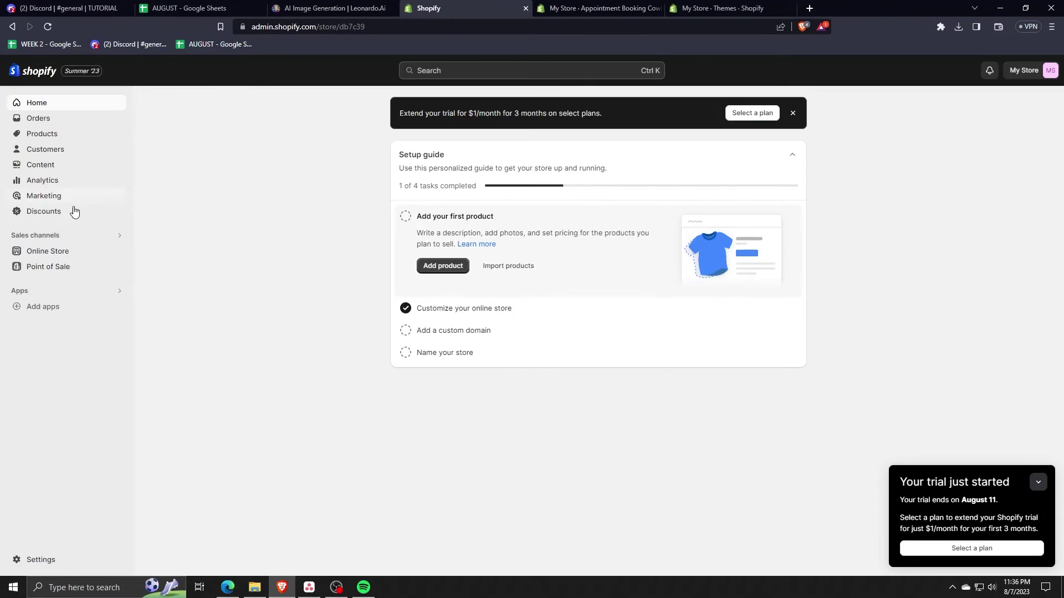
left_click(61, 137)
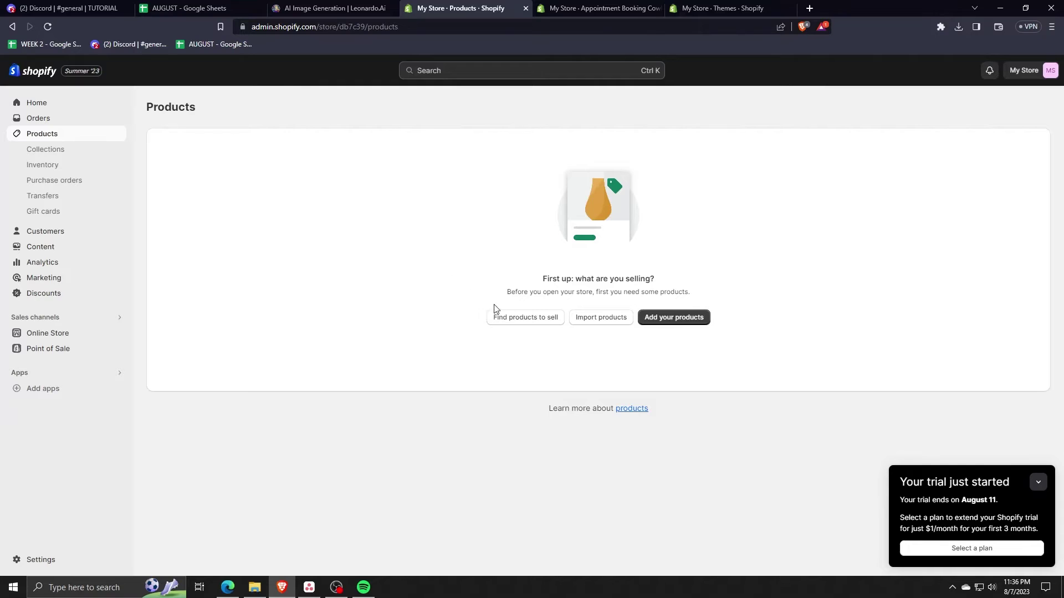
left_click(674, 320)
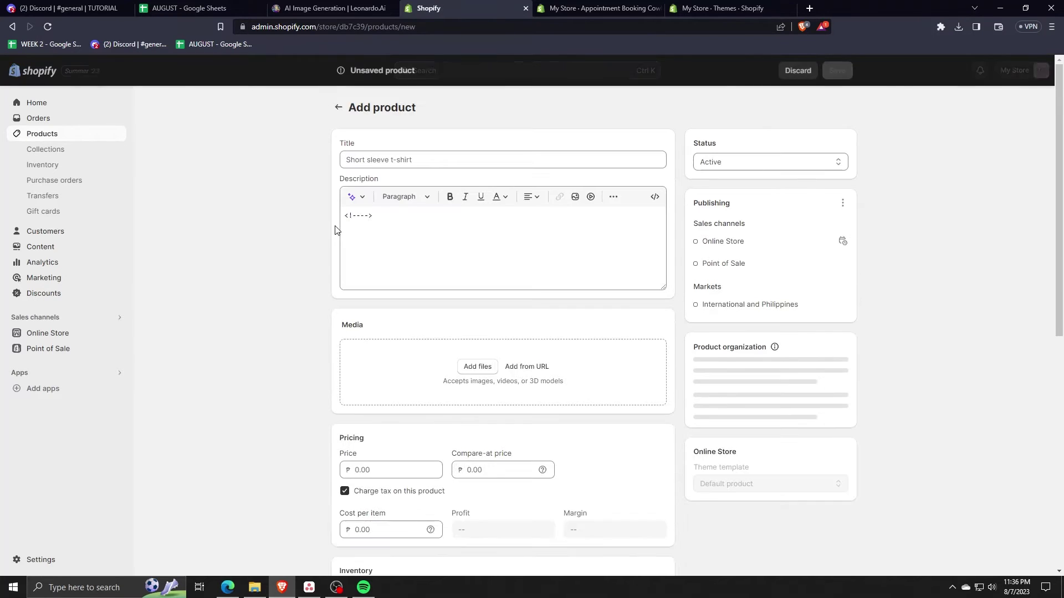
left_click(372, 160)
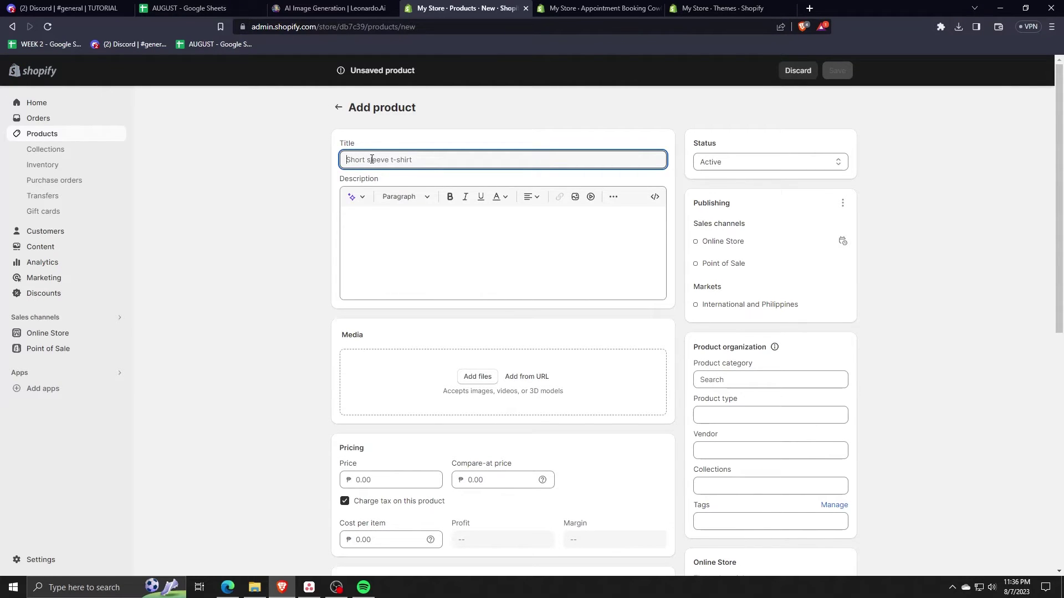
type("Sub")
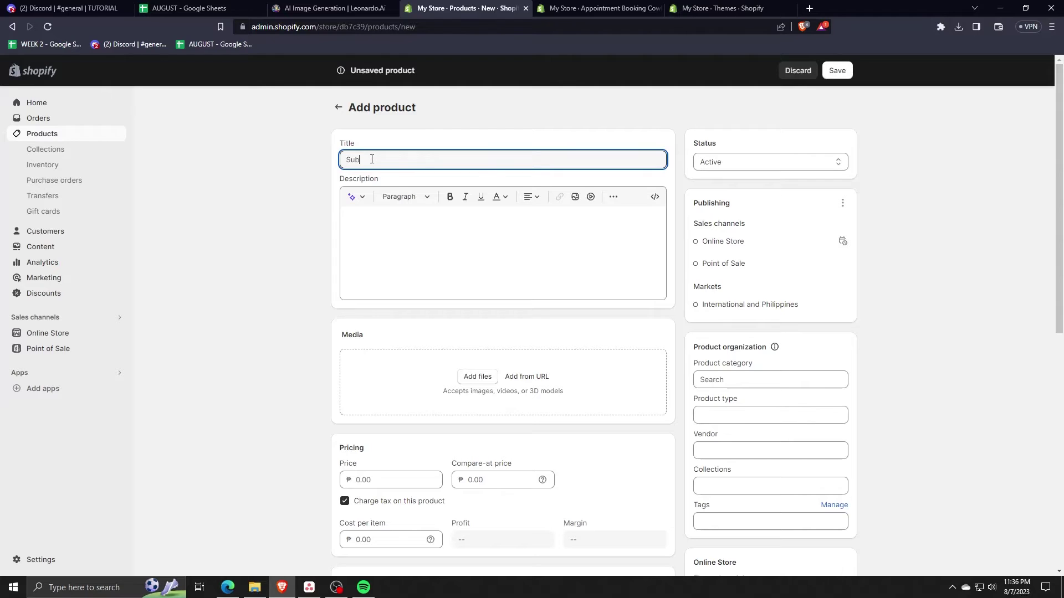
type("scription")
scroll(421, 343, "down", 1)
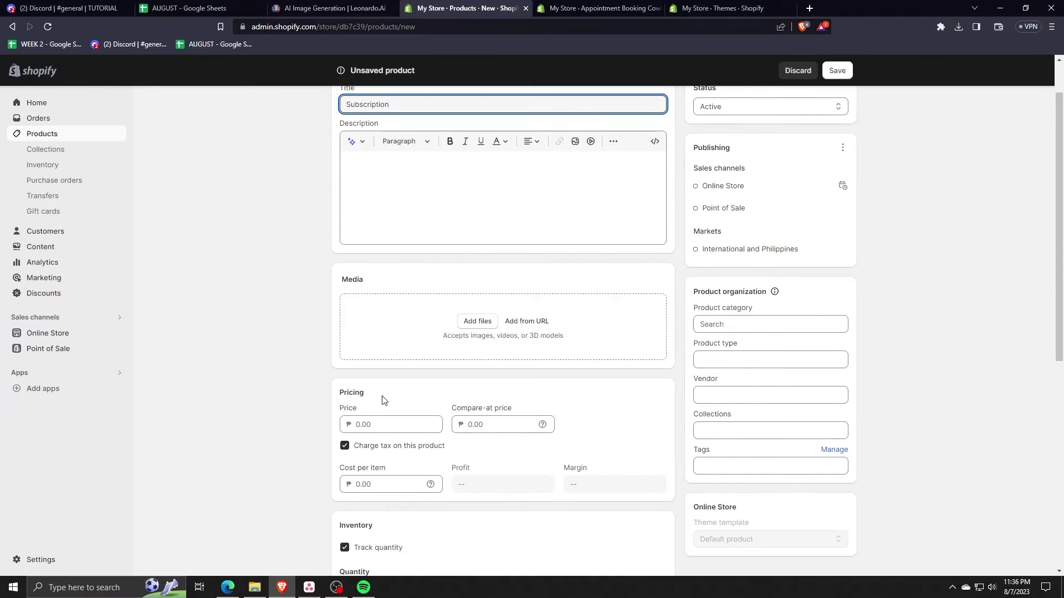
- Give the Subscription product price 99 and cost per item 99, and save it
left_click(385, 425)
type("99")
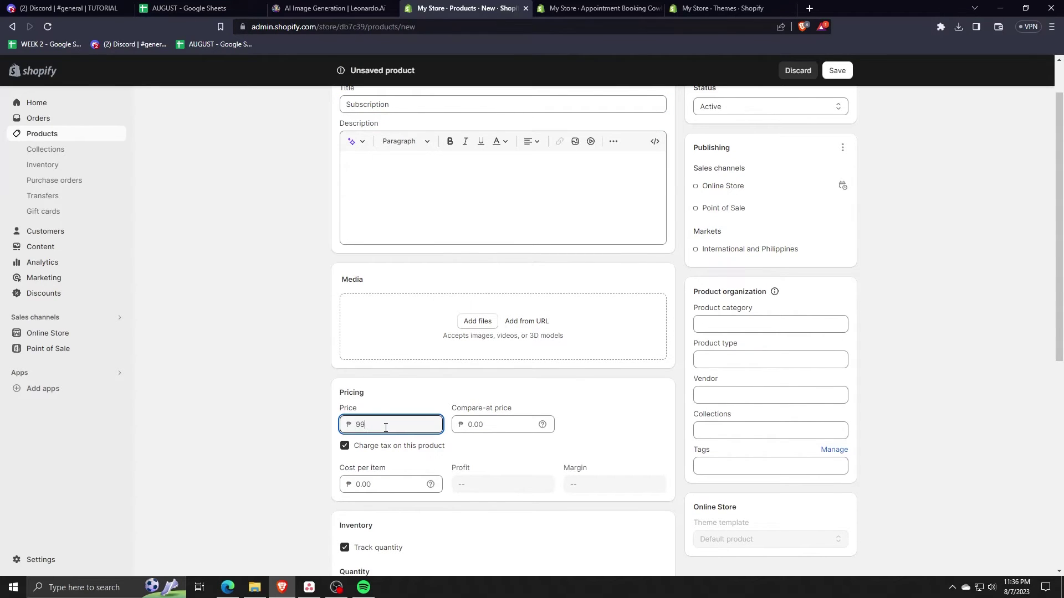
left_click(370, 483)
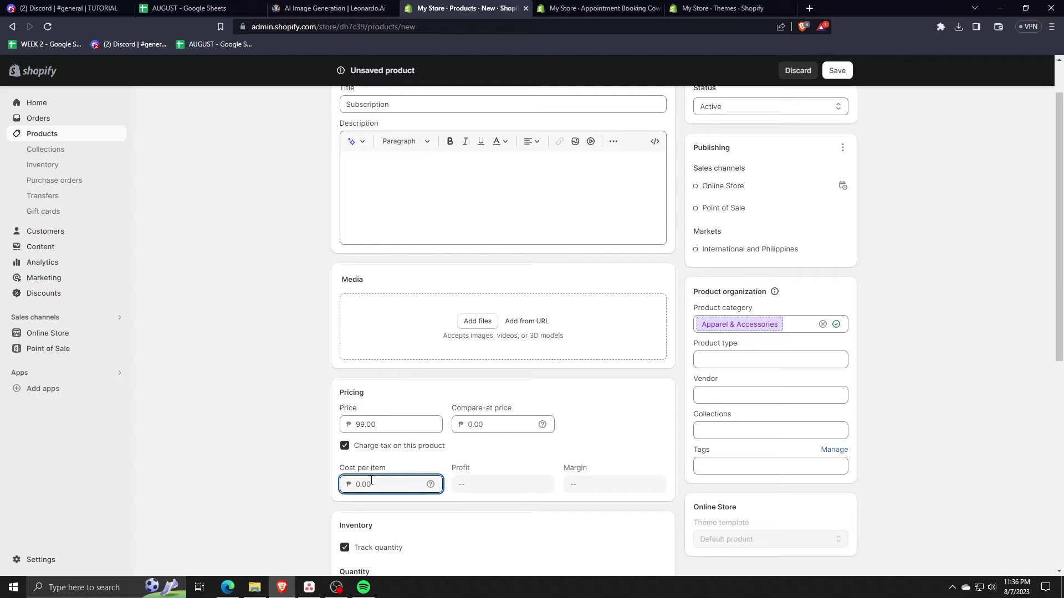
type("99")
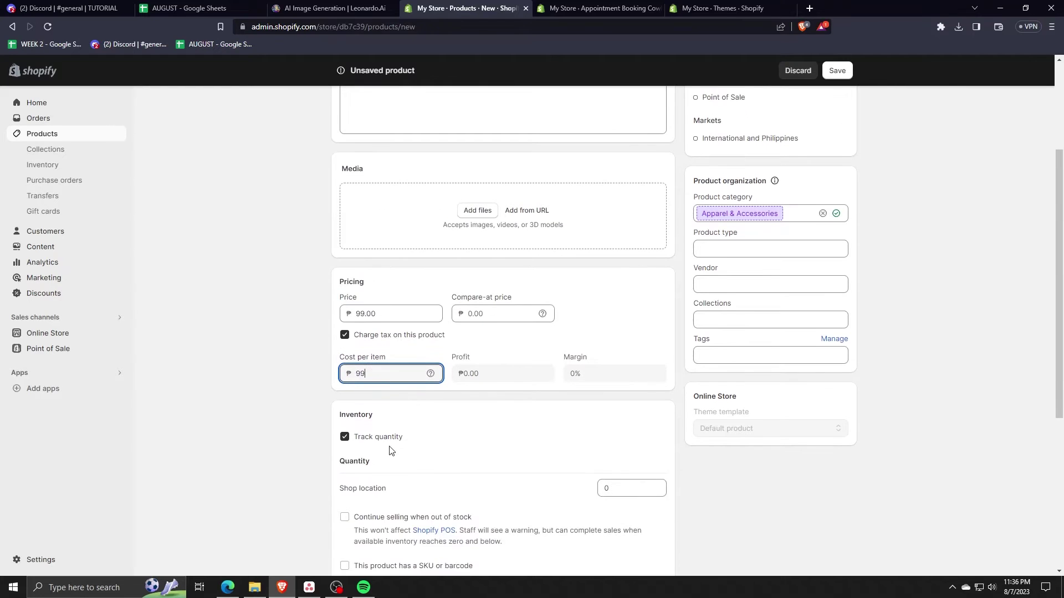
scroll(391, 450, "down", 5)
scroll(368, 408, "up", 4)
scroll(714, 450, "down", 4)
left_click(842, 559)
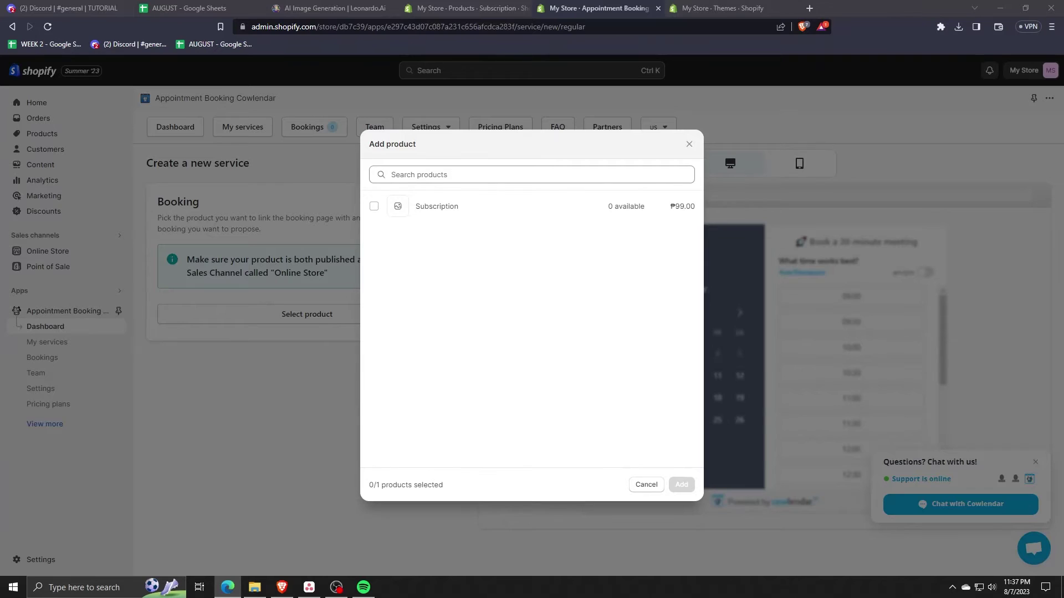
- Link the Subscription product to the new Cowlendar booking service
left_click(341, 347)
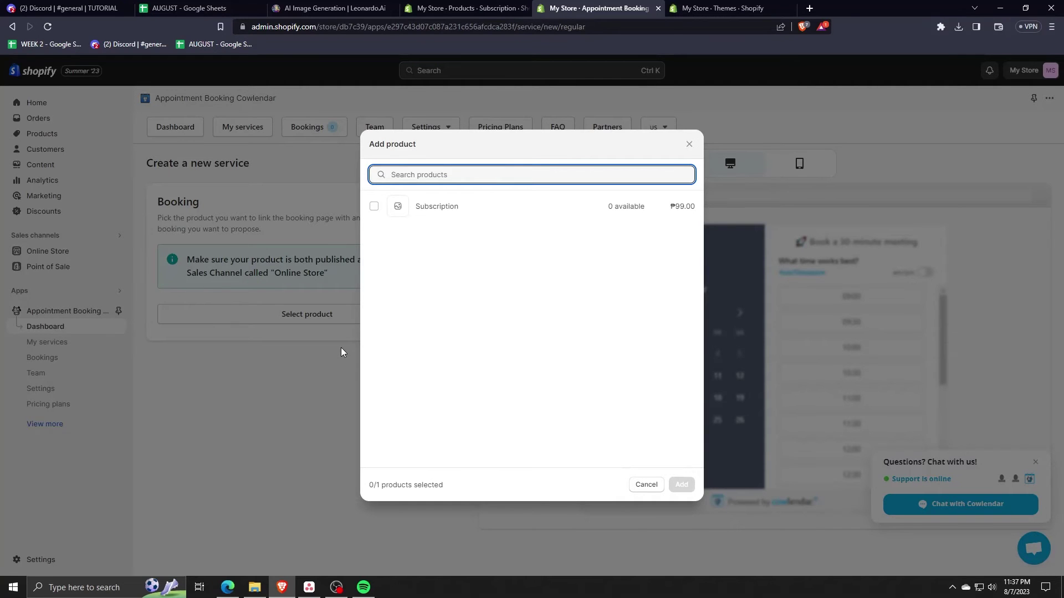
left_click(374, 206)
left_click(682, 485)
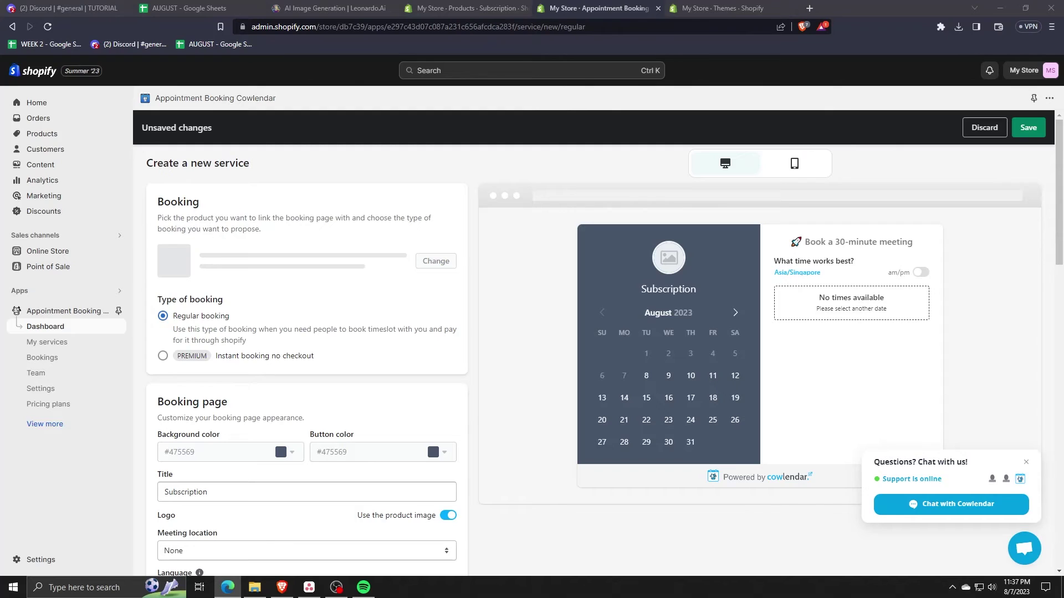
left_click(405, 304)
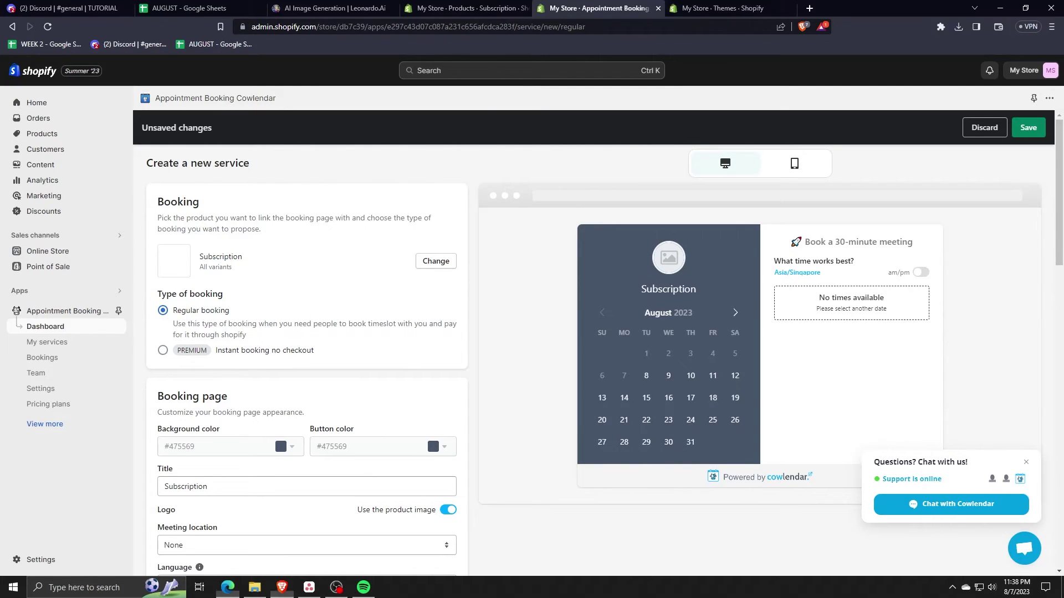
- Set the booking page background colour to green (#046c4e)
left_click(288, 451)
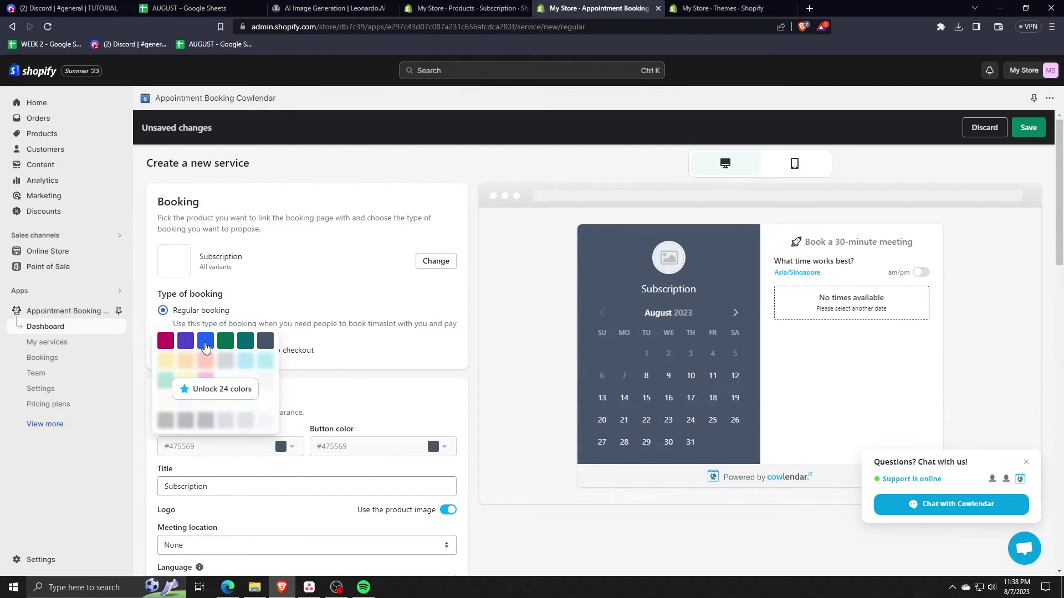
left_click(166, 341)
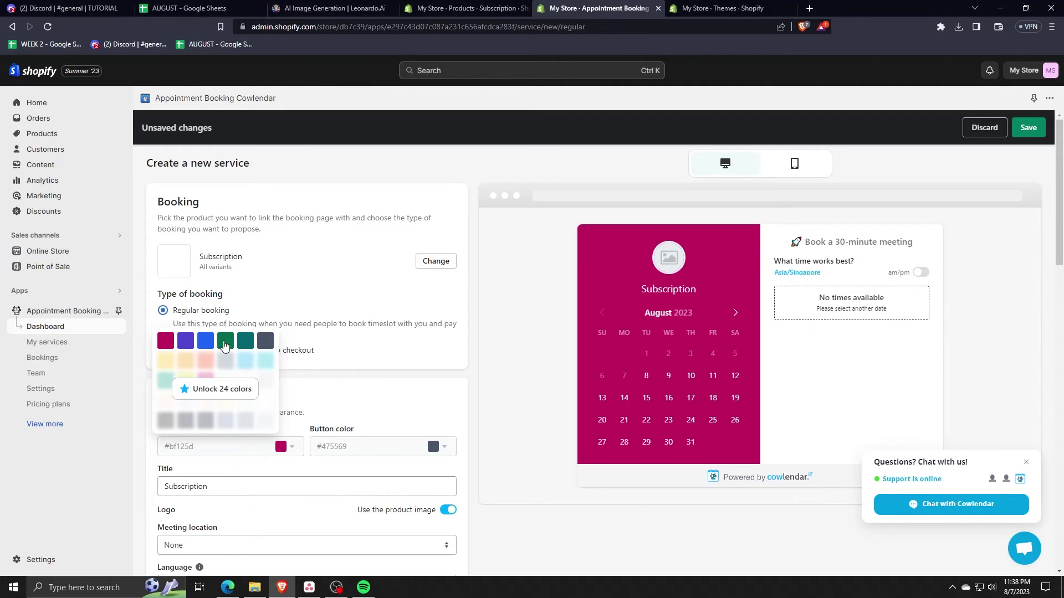
left_click(225, 345)
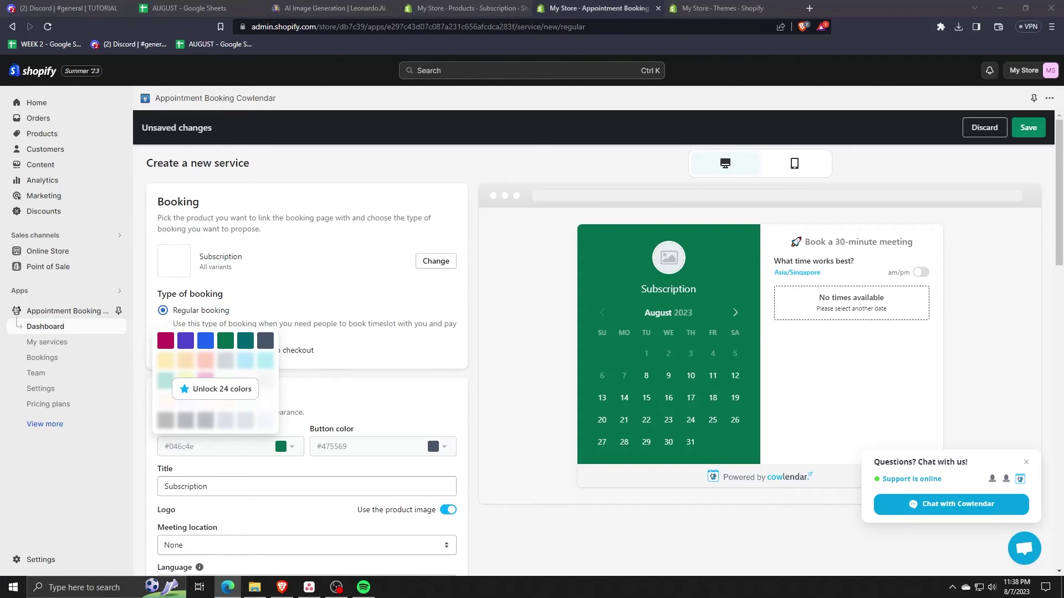
- Change the meeting location to Google meet
scroll(286, 425, "down", 1)
scroll(294, 419, "down", 1)
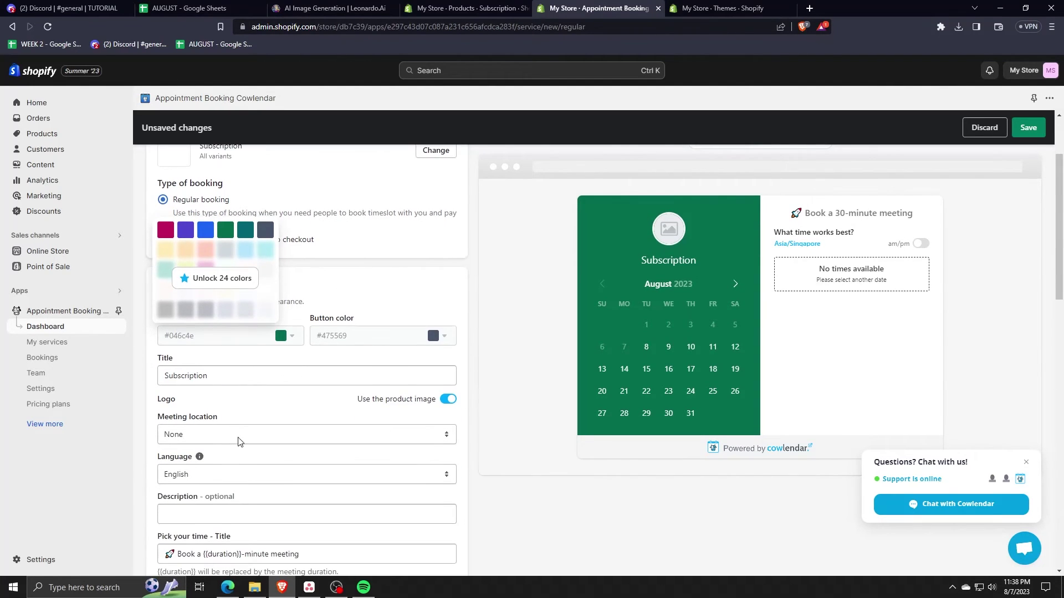
left_click(248, 435)
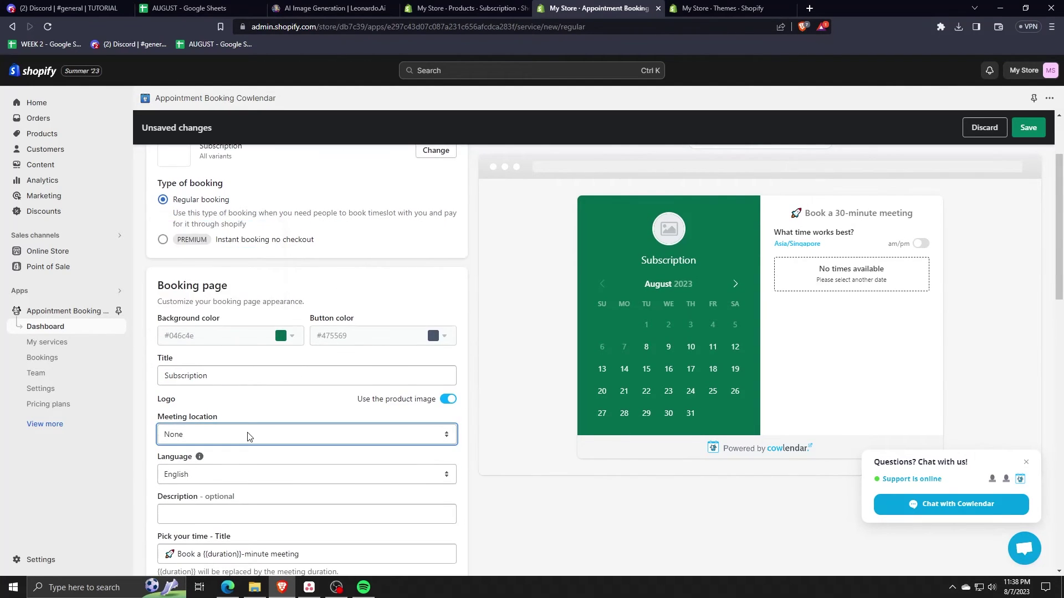
left_click(195, 471)
scroll(231, 333, "down", 2)
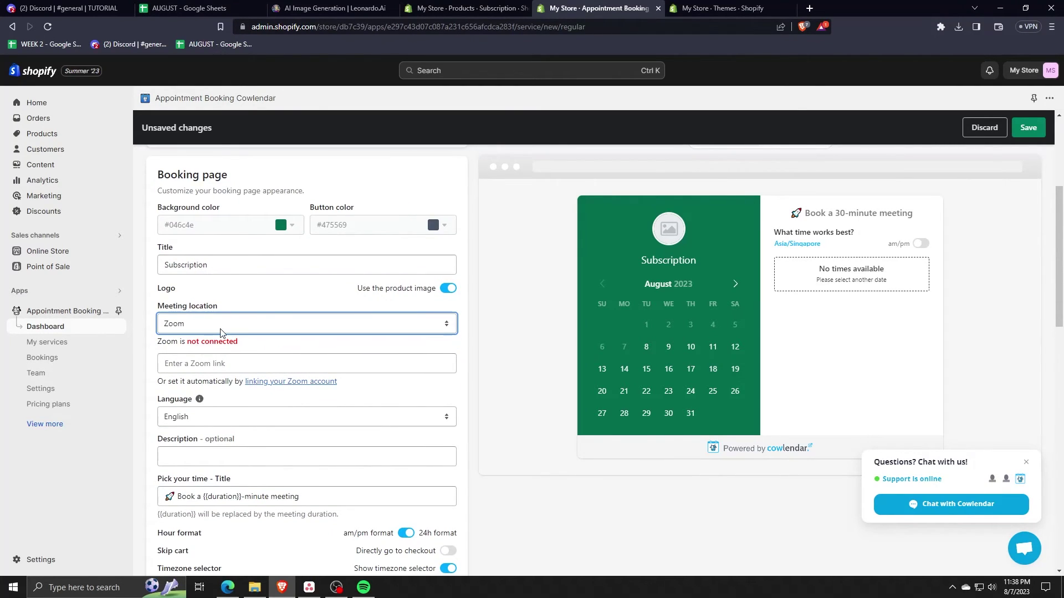
key("Down")
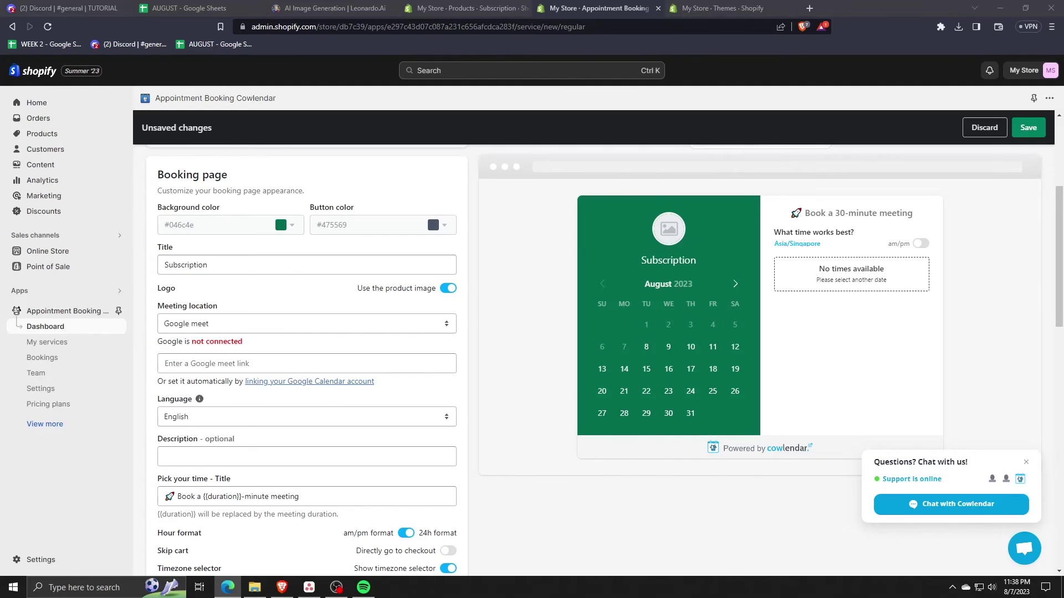
- Review the meeting location and language settings, then move to the description field
left_click(247, 330)
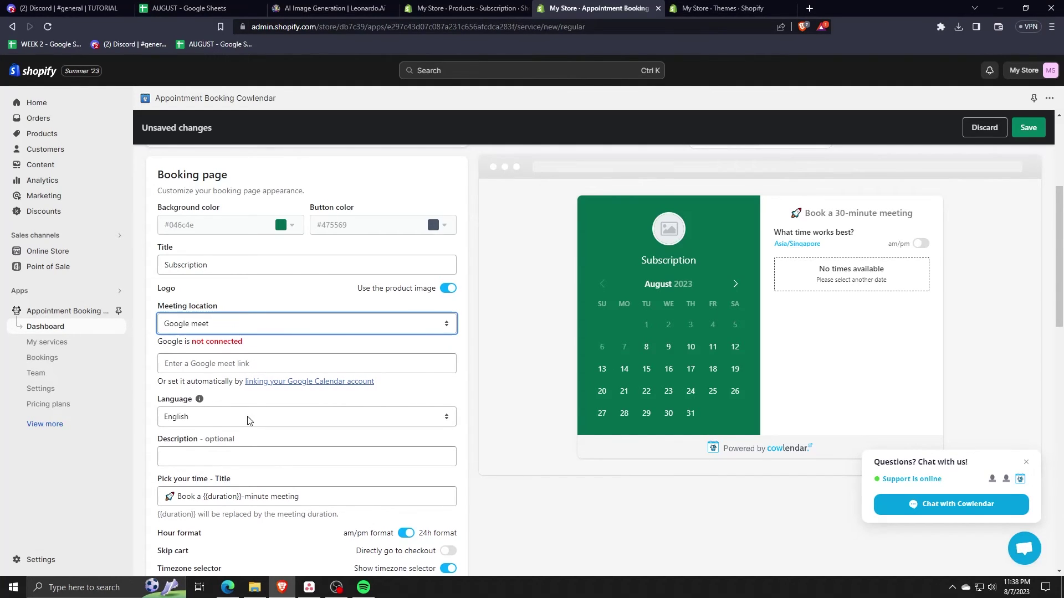
scroll(247, 421, "down", 1)
left_click(237, 364)
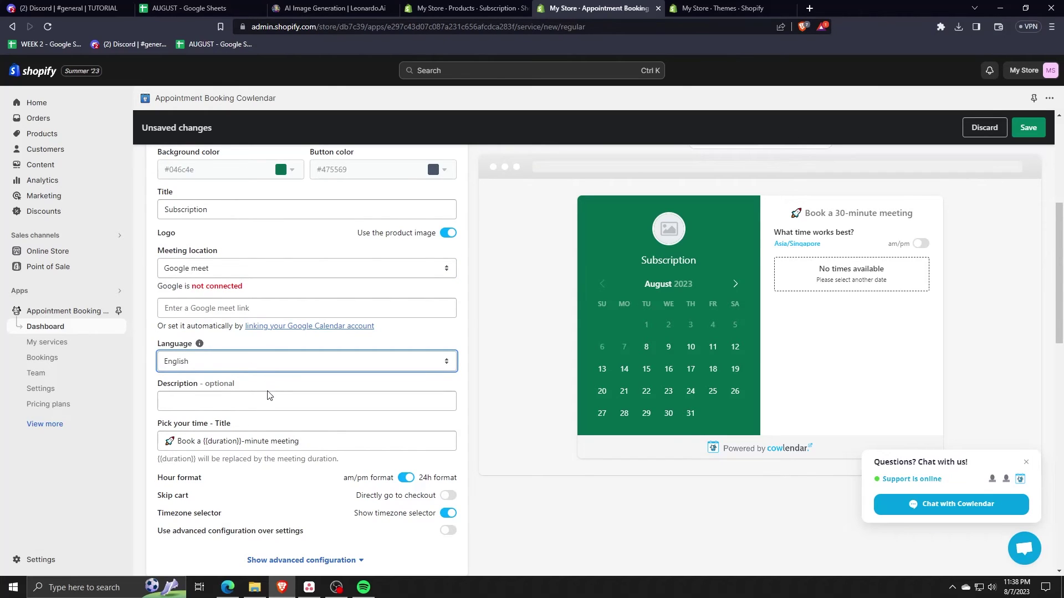
left_click(228, 587)
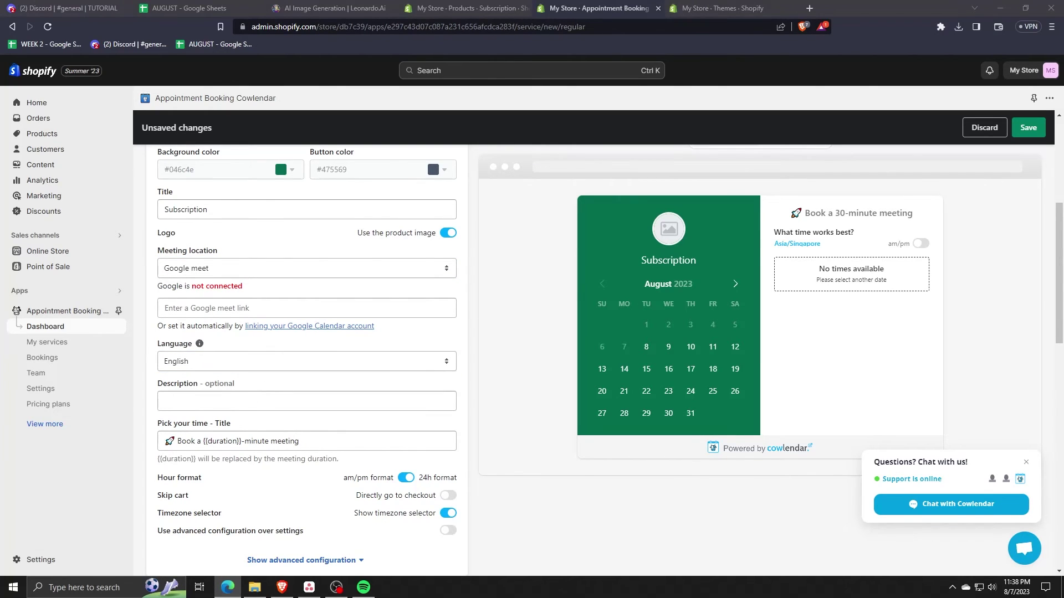
left_click(282, 587)
- Enter the description 'This is a trial subscription' for the service
left_click(220, 403)
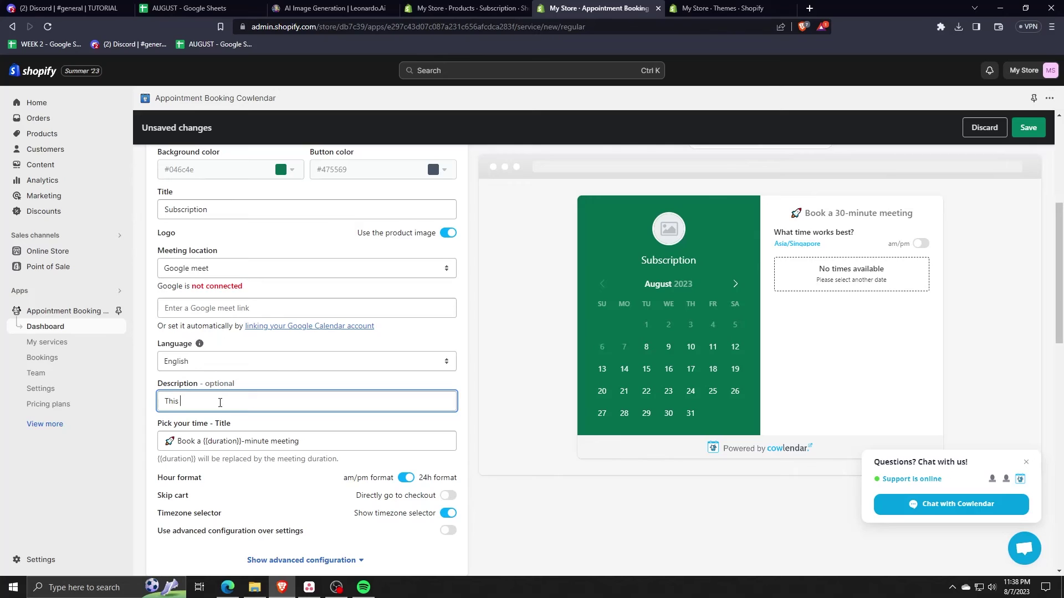
type("This is a trai")
key("BackSpace")
key("BackSpace")
type("ial subscr")
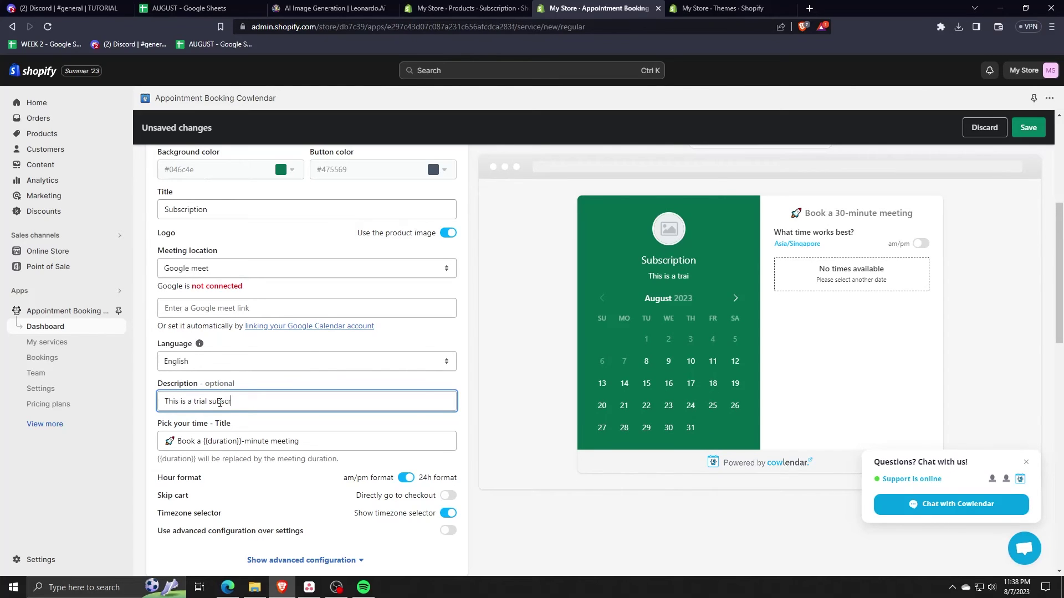
type("iption")
scroll(277, 375, "down", 2)
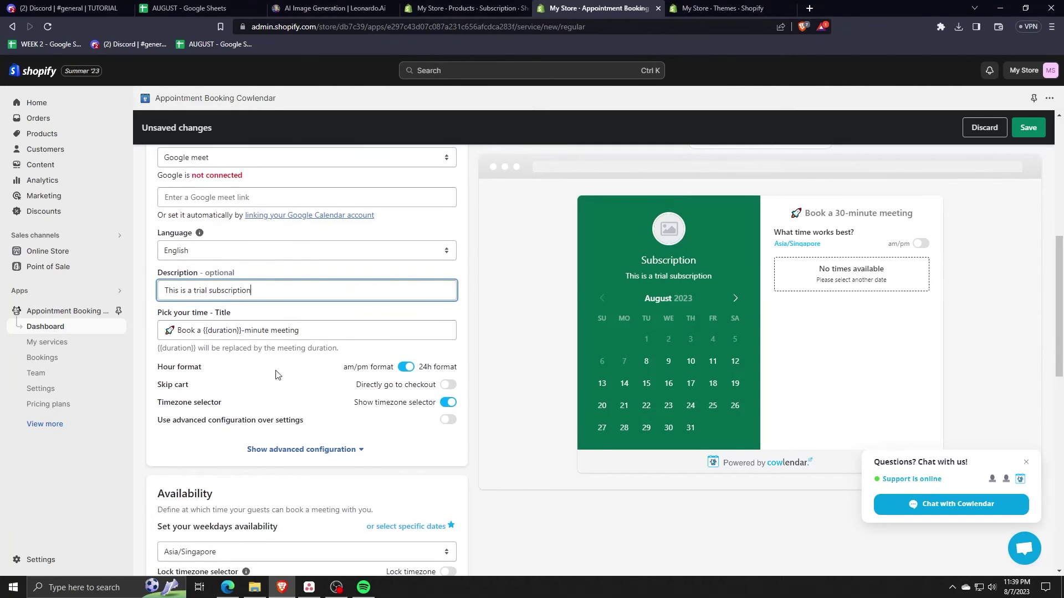
left_click(334, 331)
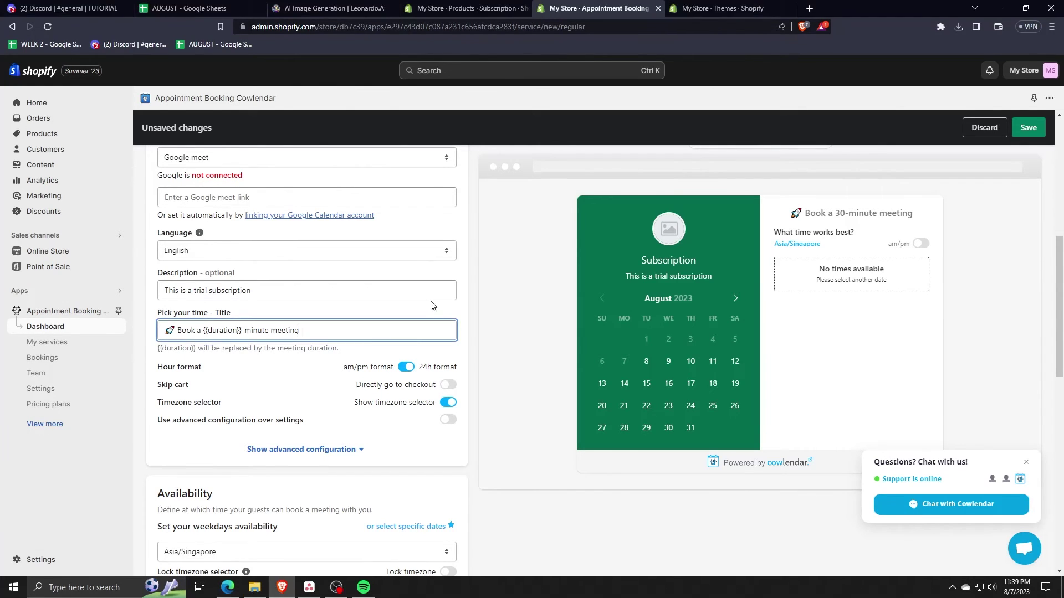
- Expand and collapse the advanced configuration, then scroll down to Meeting duration
key("alt+Tab")
scroll(680, 248, "up", 2)
scroll(679, 248, "up", 3)
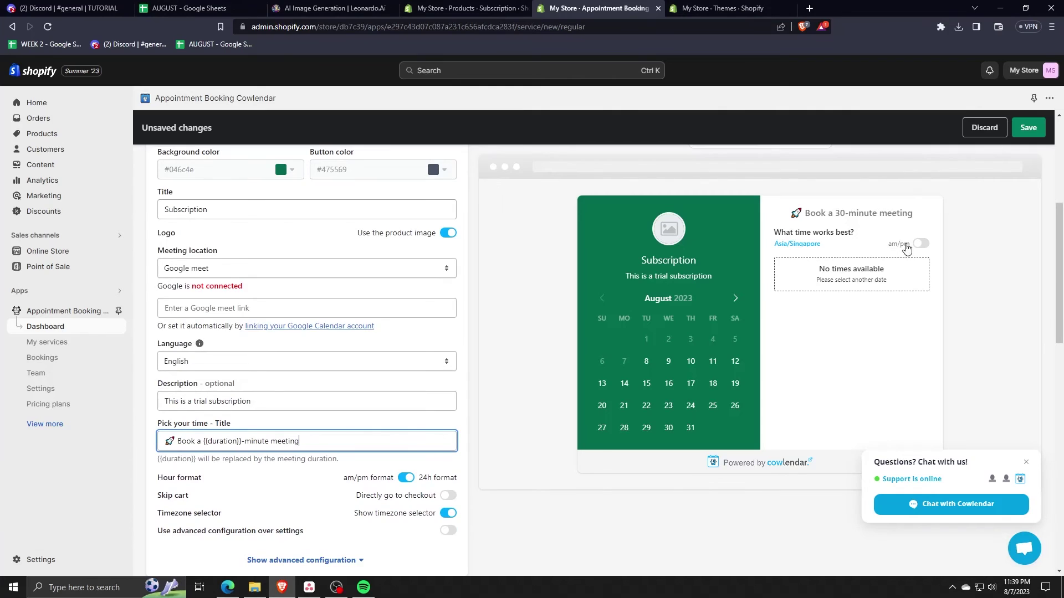
scroll(447, 322, "down", 1)
scroll(290, 375, "down", 3)
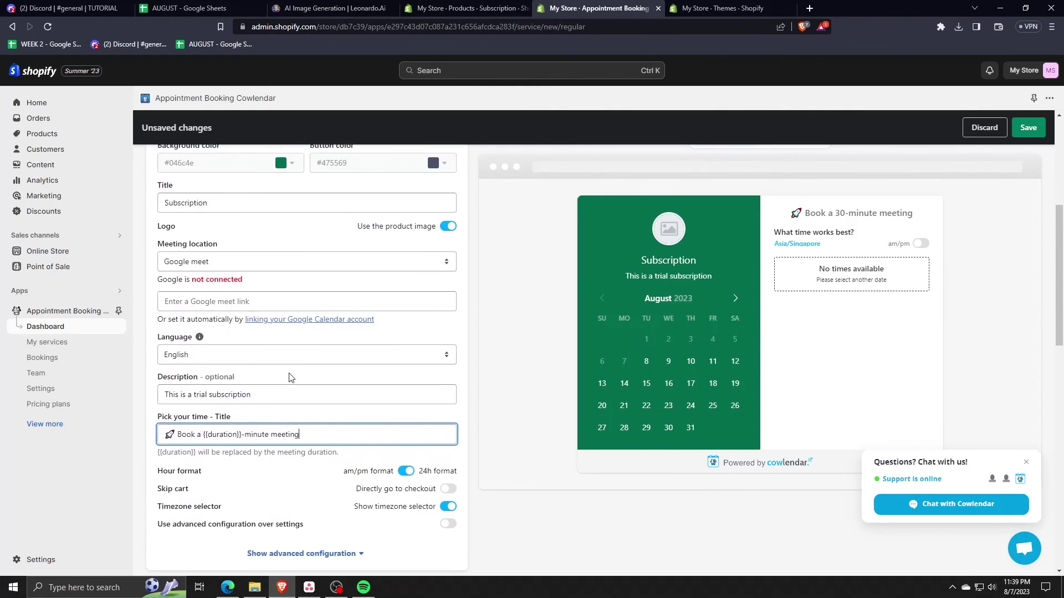
left_click(288, 447)
left_click(289, 448)
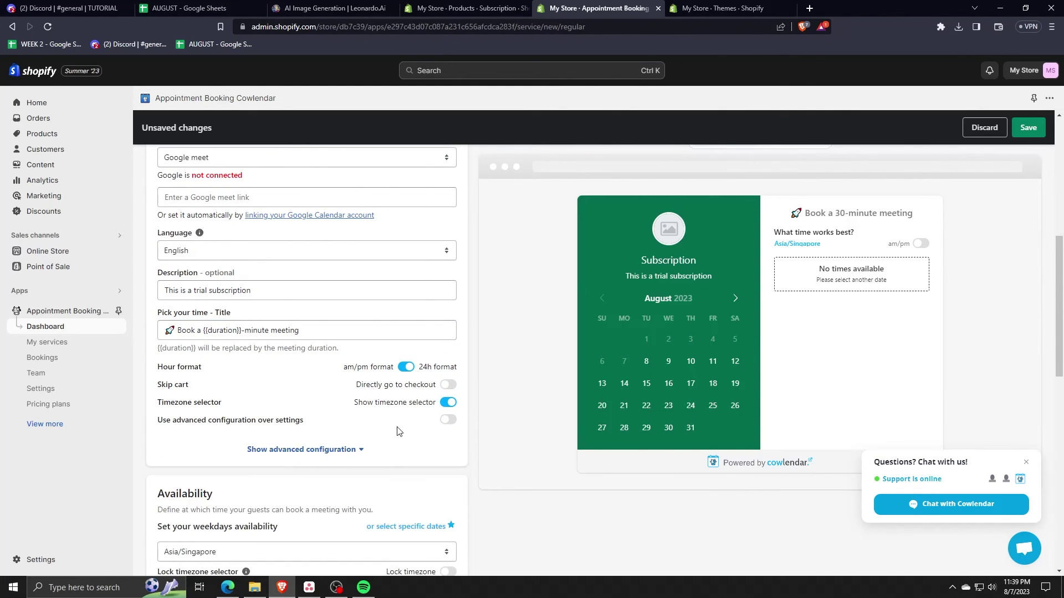
scroll(451, 390, "down", 8)
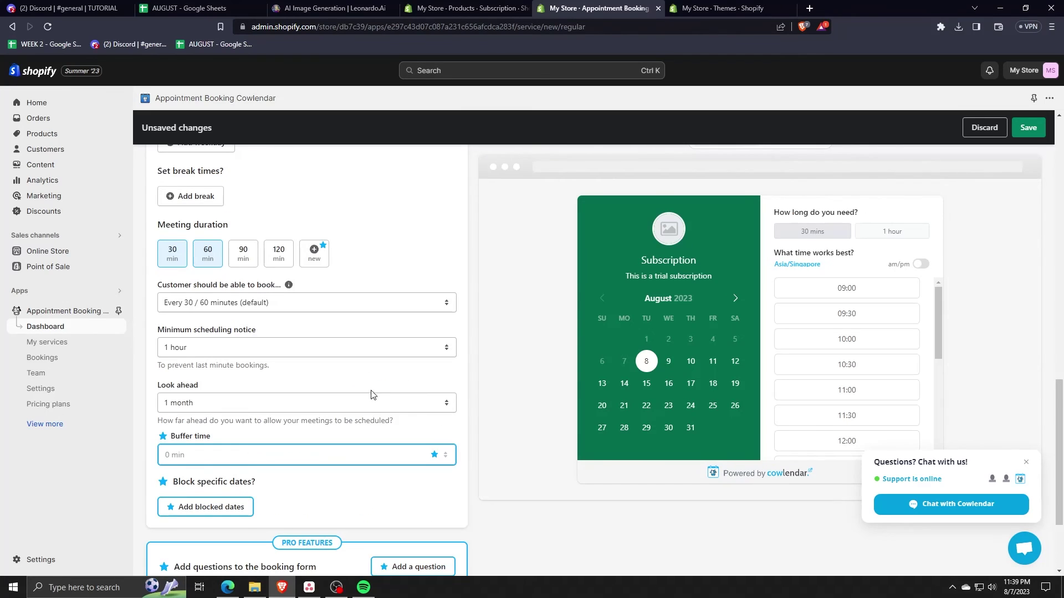
- Save the Subscription service and view it on the storefront from My services
left_click(1025, 128)
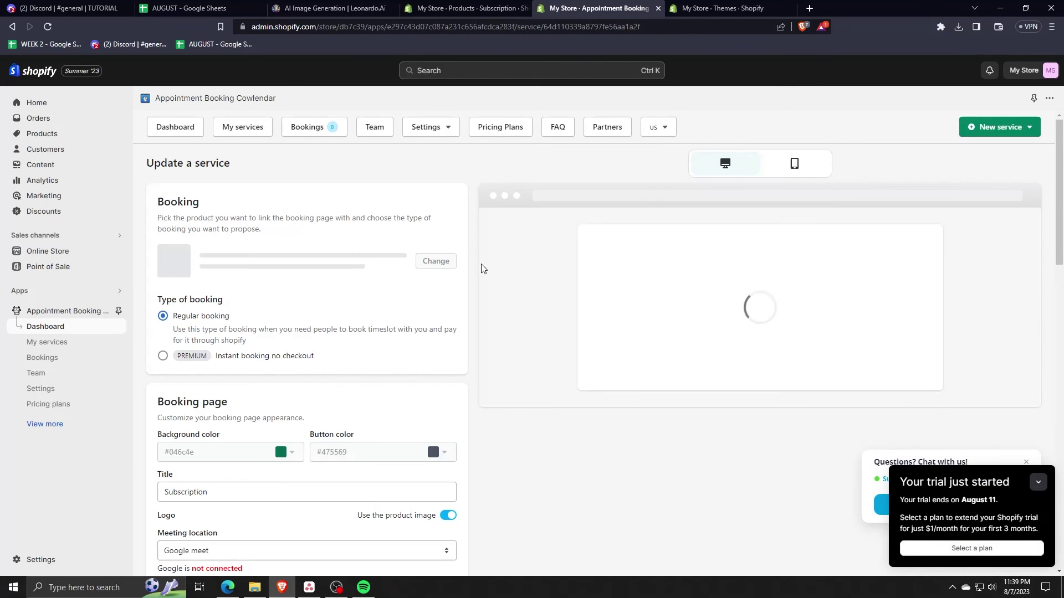
left_click(239, 129)
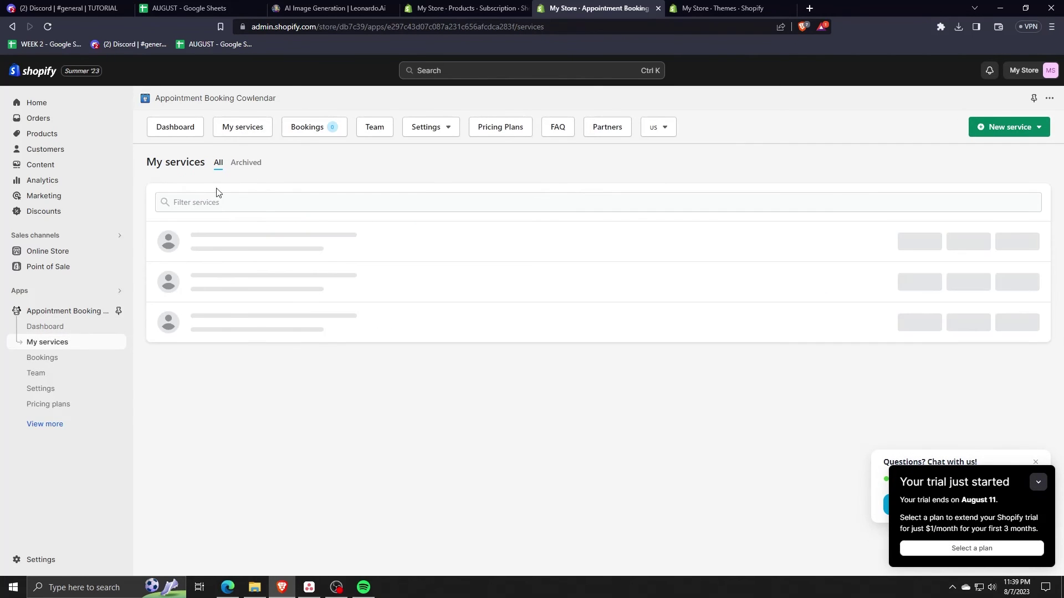
left_click(963, 242)
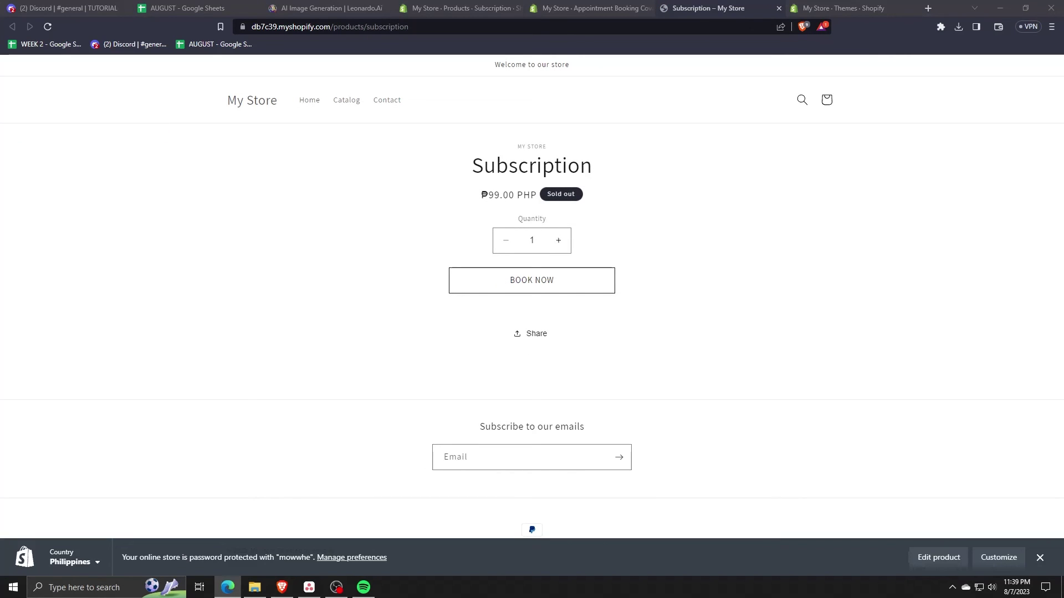
- Open the Subscription booking calendar from the storefront's BOOK NOW button
left_click(532, 527)
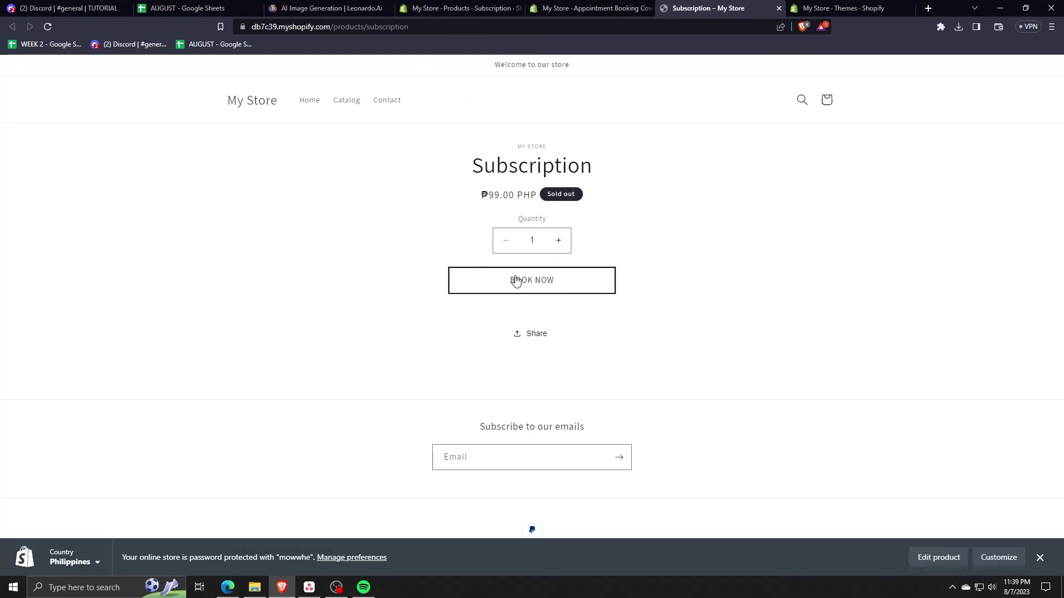
left_click(533, 280)
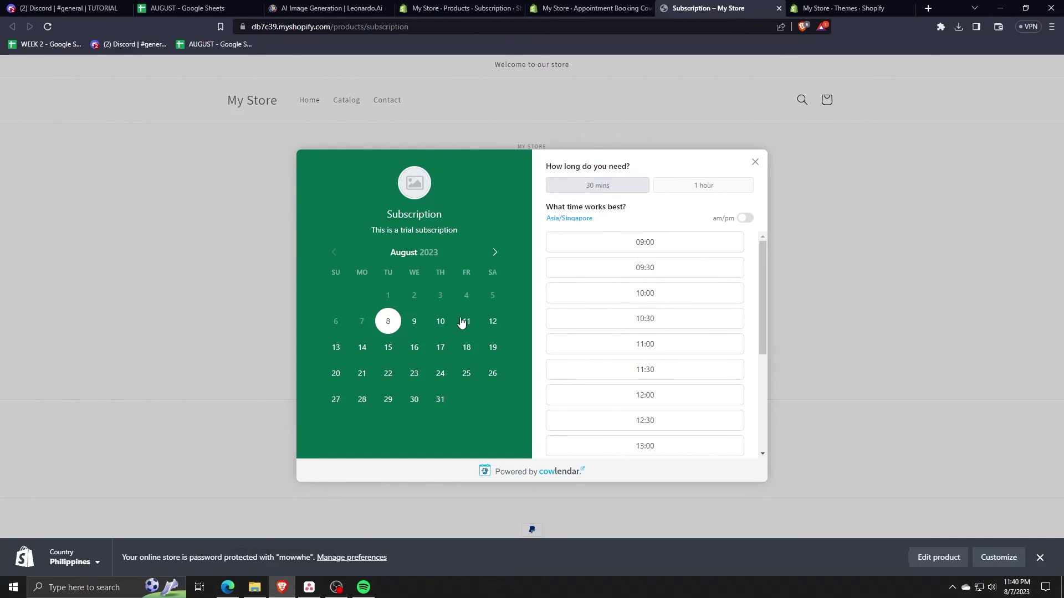
left_click(228, 587)
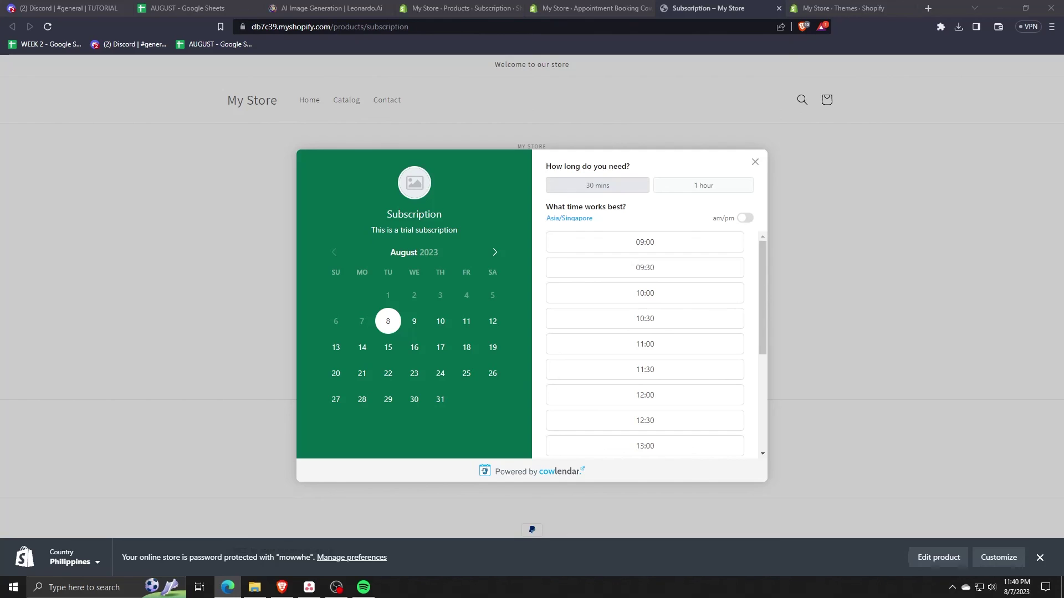
- Pick Wednesday, August 9, 2023 and book the 09:00–09:30 time slot
left_click(500, 298)
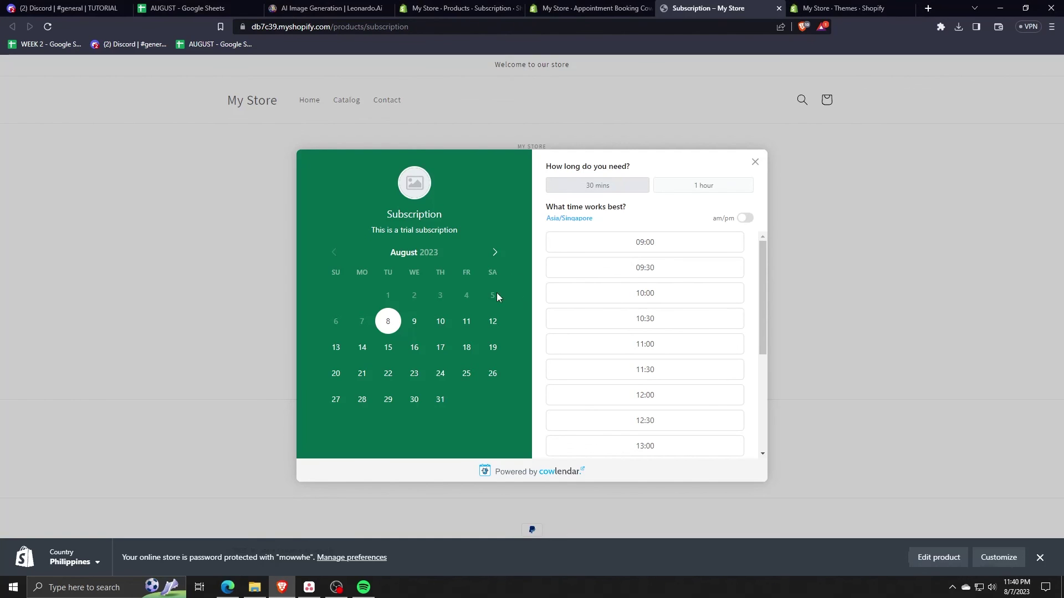
left_click(414, 321)
left_click(444, 327)
left_click(411, 327)
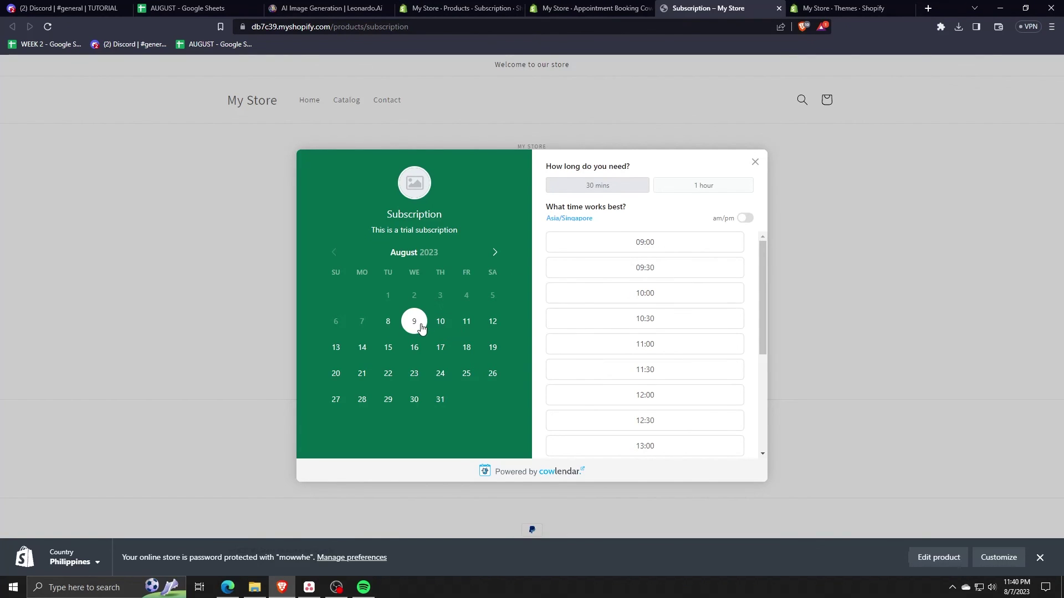
scroll(630, 314, "down", 2)
scroll(627, 297, "up", 2)
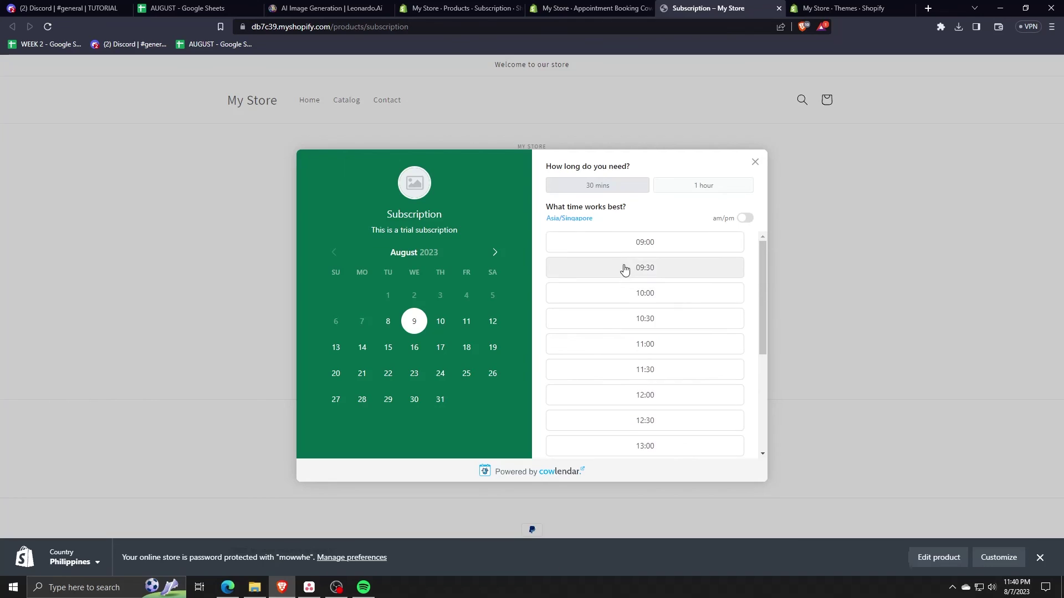
left_click(618, 250)
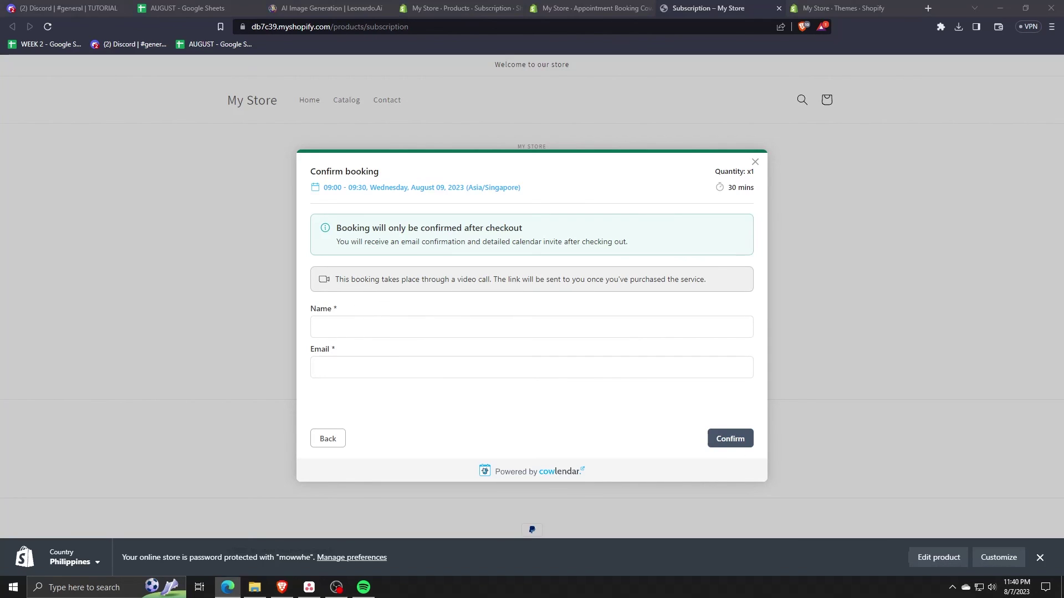
- Fill in the customer's name and e-mail address, then confirm the booking
left_click(357, 322)
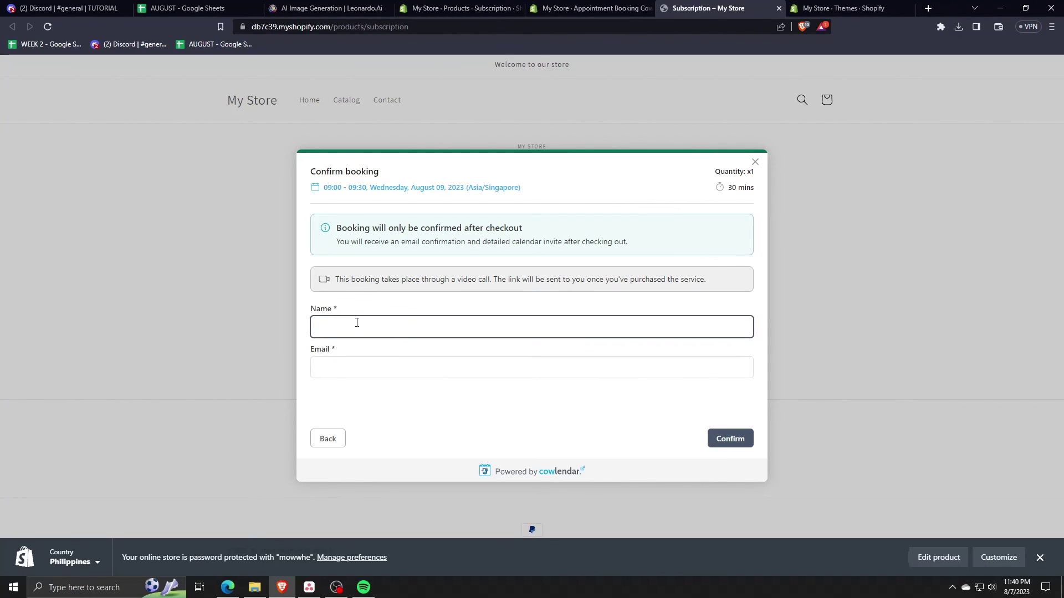
type("Tutorial")
key("Tab")
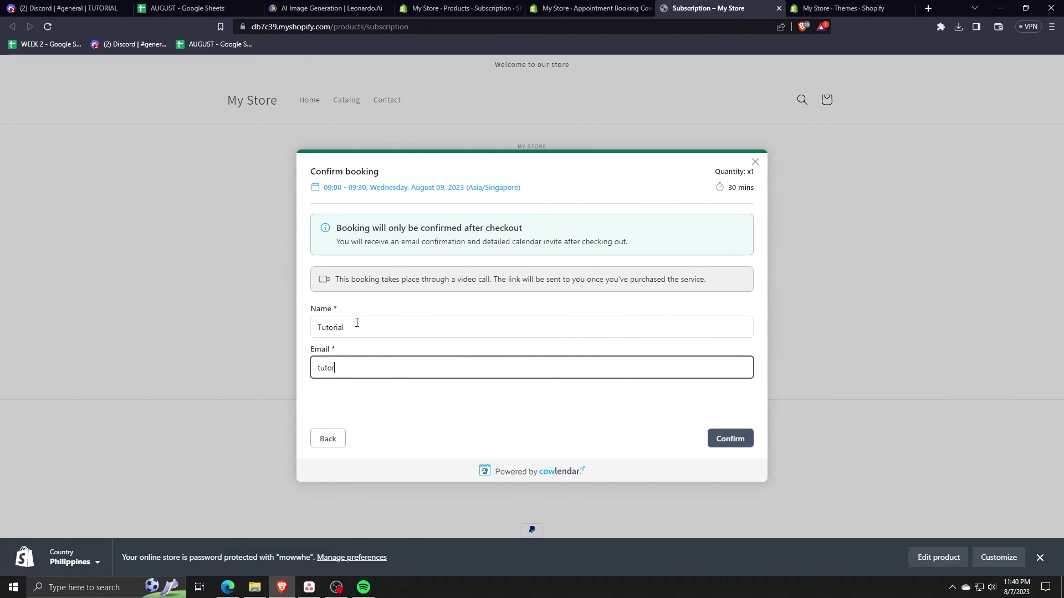
left_click(737, 443)
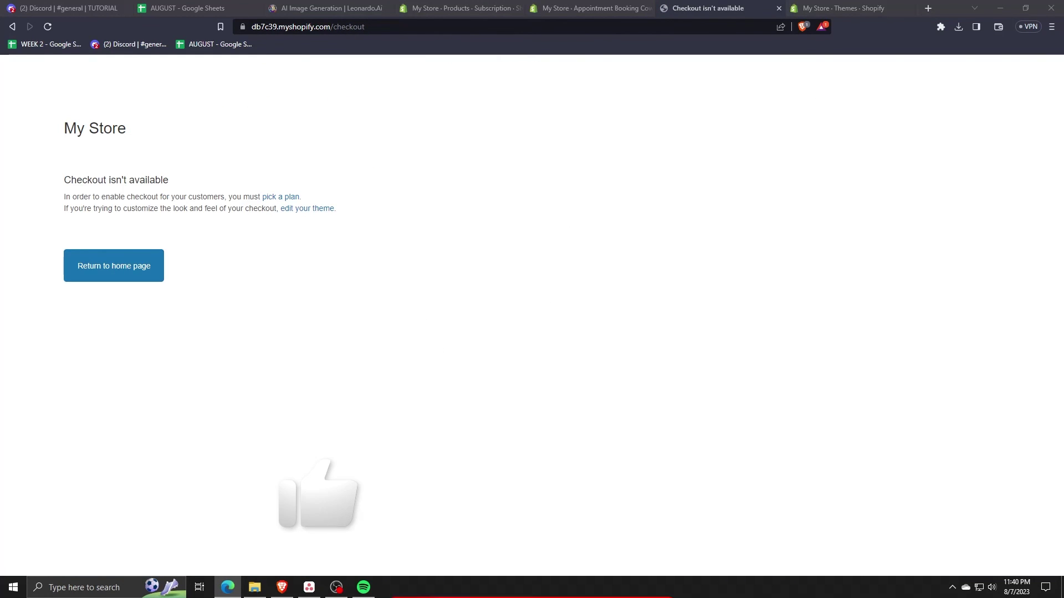
- Return to the store home page, then go back to Cowlendar's My services list in the admin
left_click(124, 276)
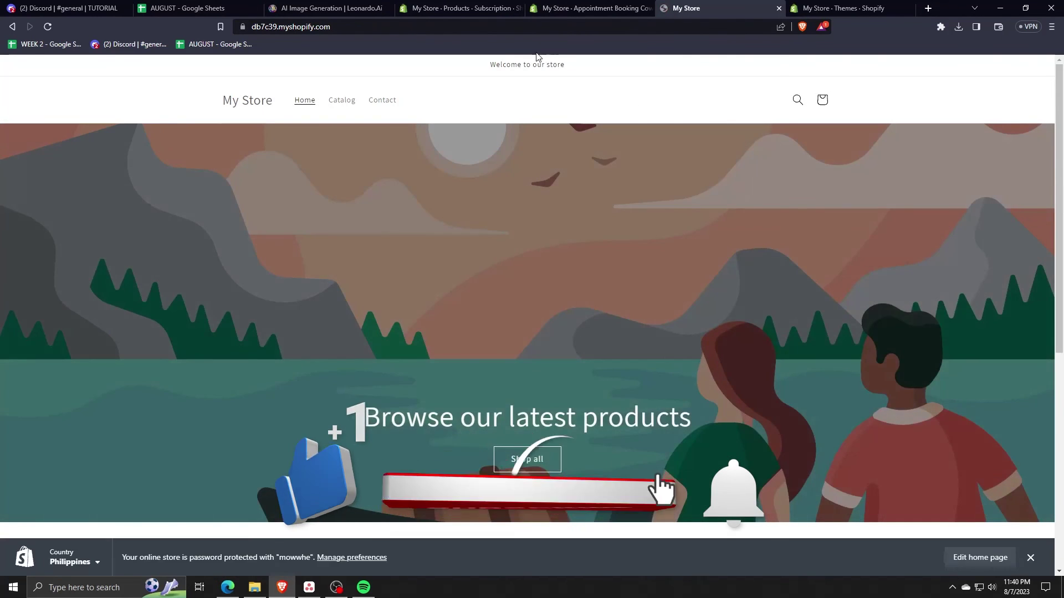
left_click(554, 8)
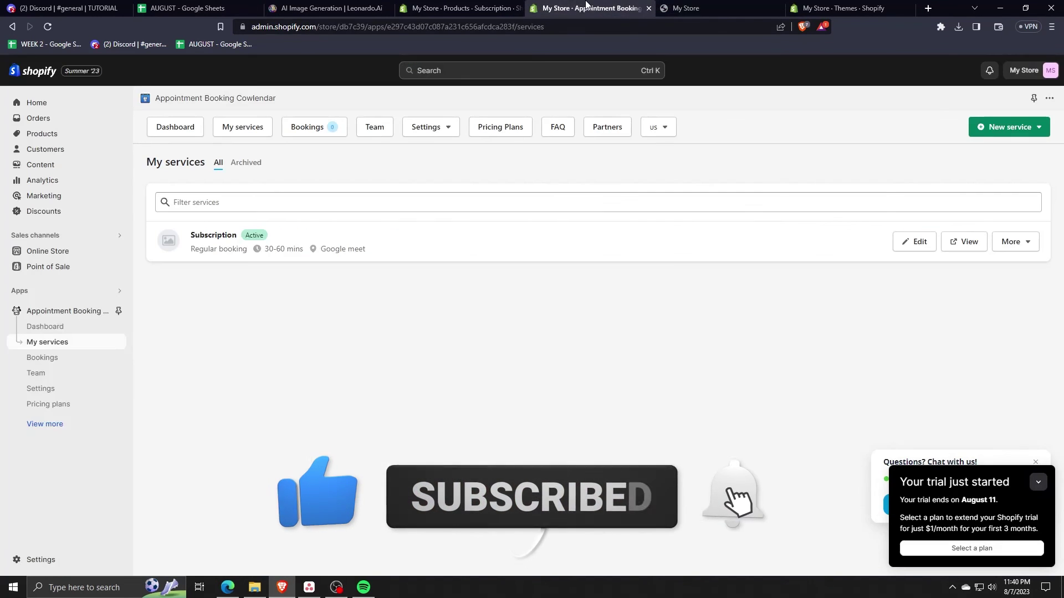